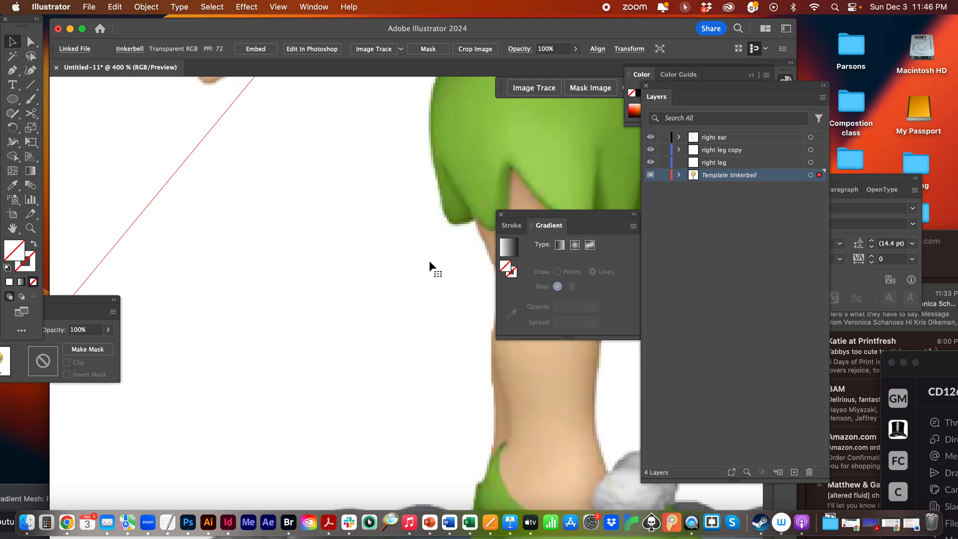
Step: Move the Tinkerbell template image left until its leg lines up with the traced outline, and lock its layer
scroll(429, 260, "right", 4)
left_click(663, 175)
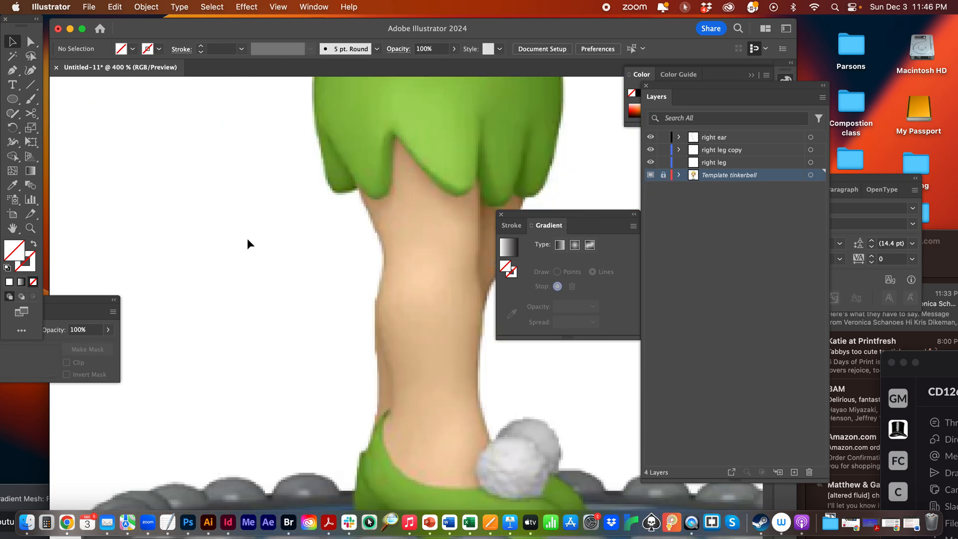
Step: Select the traced right leg outline and move the Gradient panel clear of the leg artwork
left_click(388, 256)
left_click_drag(519, 216, 570, 234)
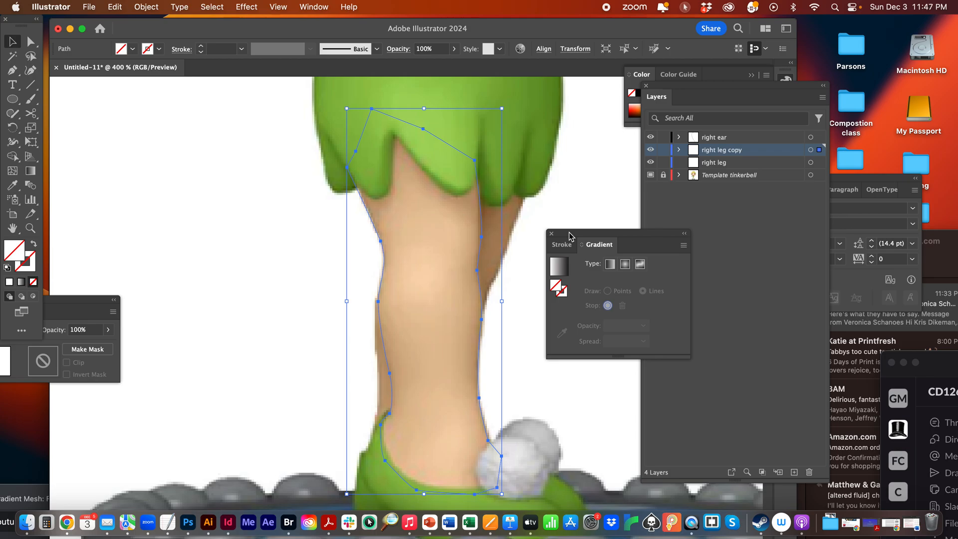
left_click_drag(570, 235, 718, 259)
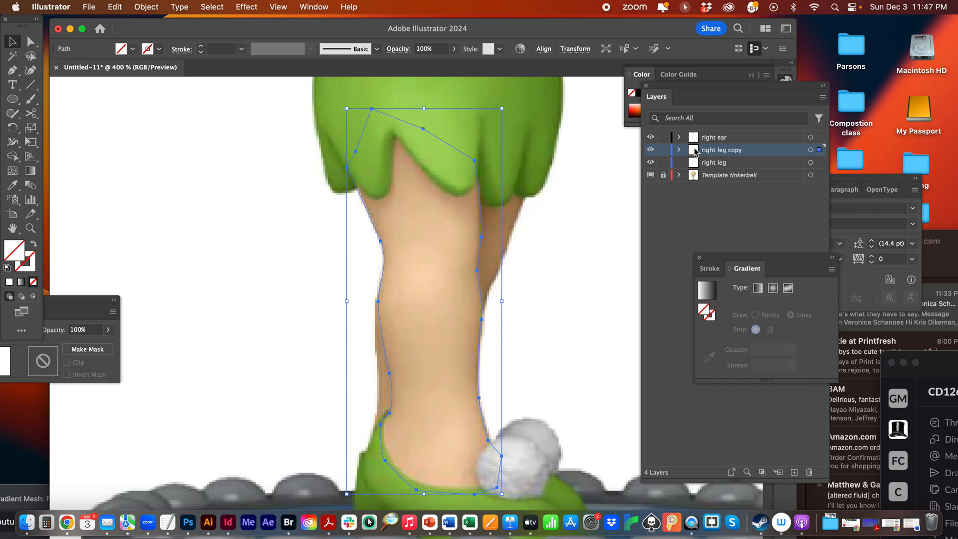
Step: Hide the right leg and right ear layers and unlock the Template tinkerbell layer
left_click(651, 162)
left_click(650, 137)
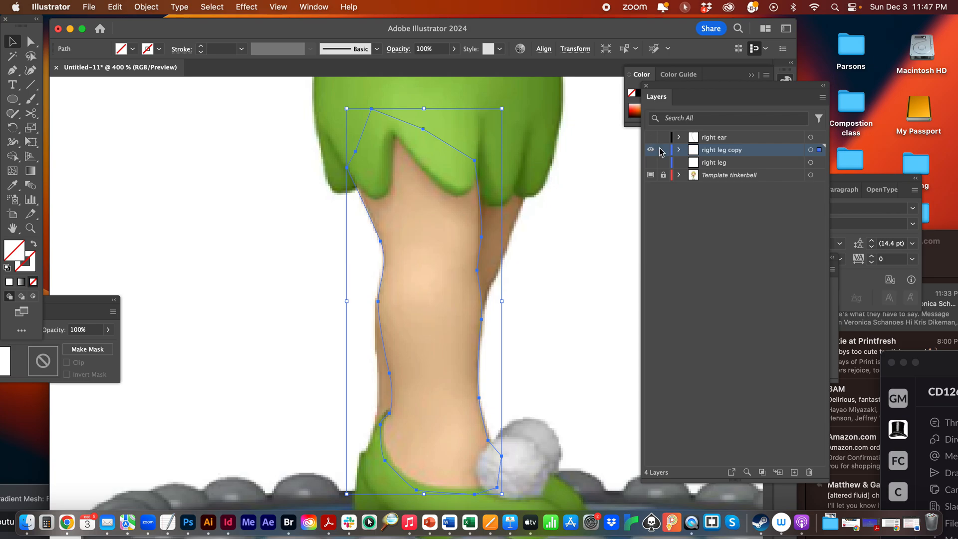
left_click(663, 175)
Step: Check the keyboard increment setting in the General preferences
left_click(91, 5)
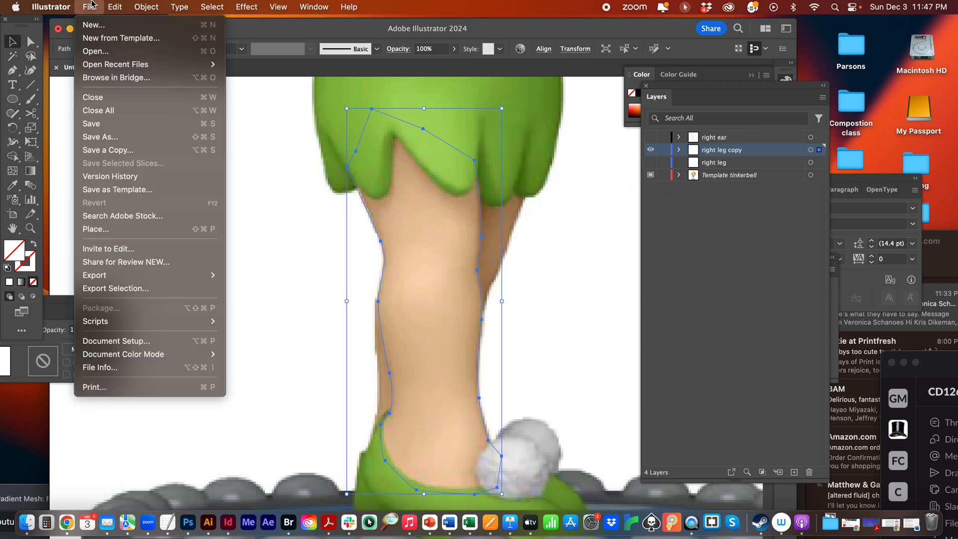
mouse_move(72, 7)
mouse_move(69, 46)
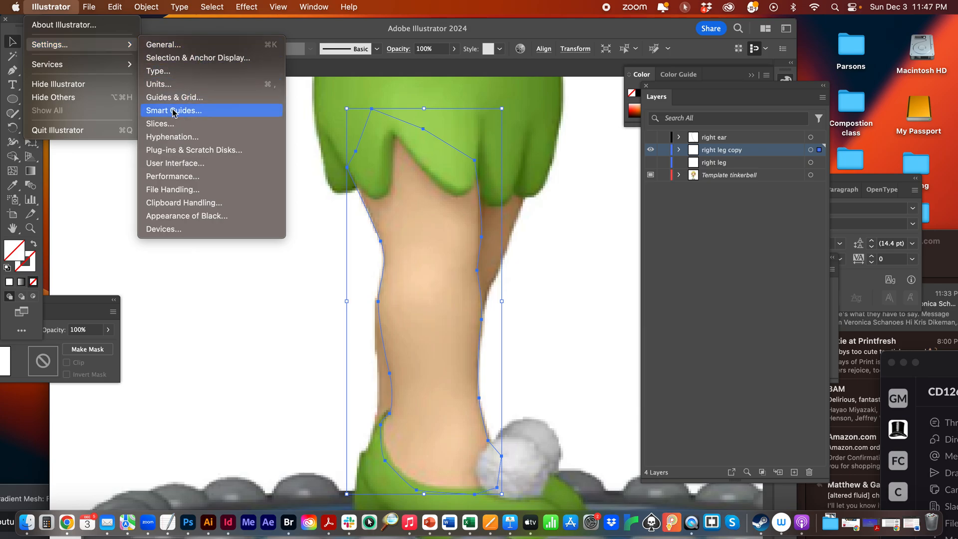
mouse_move(115, 4)
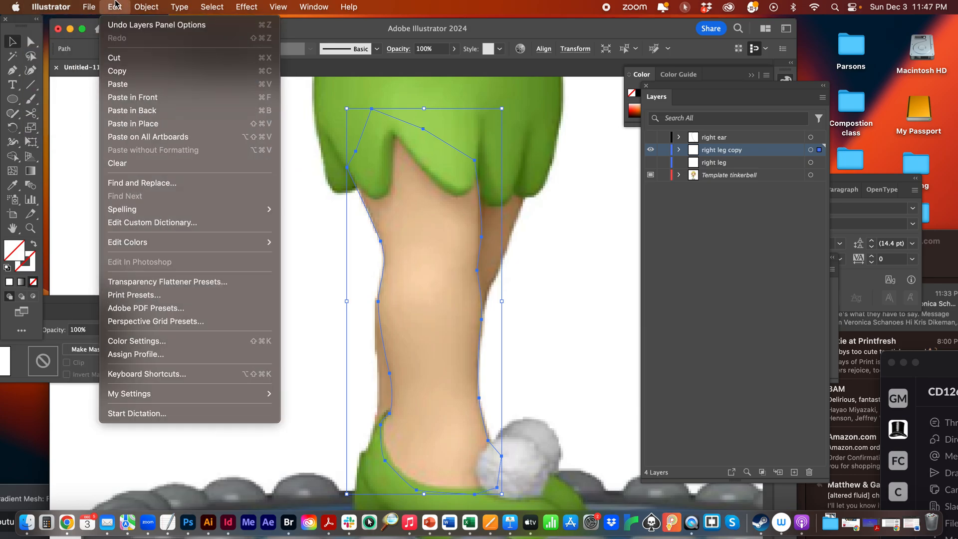
key("super+k")
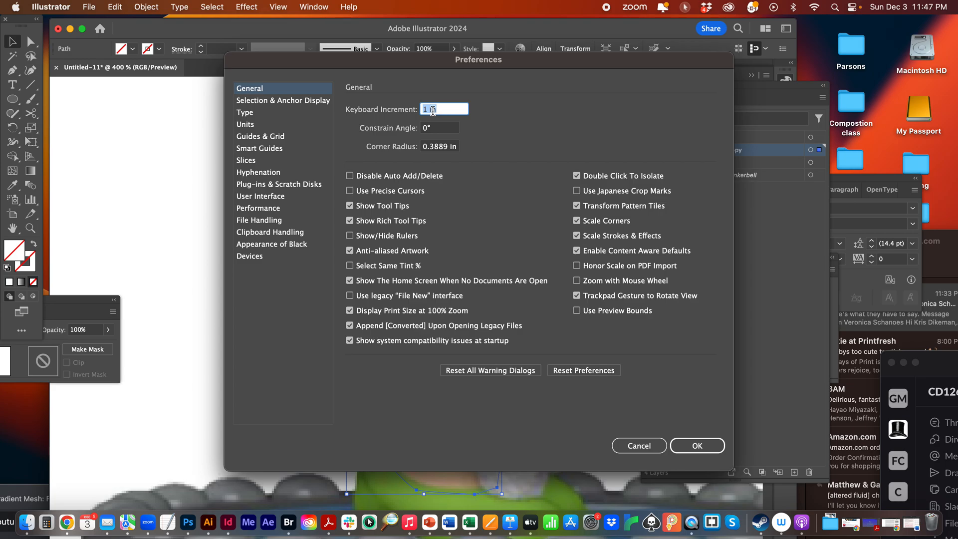
left_click(693, 444)
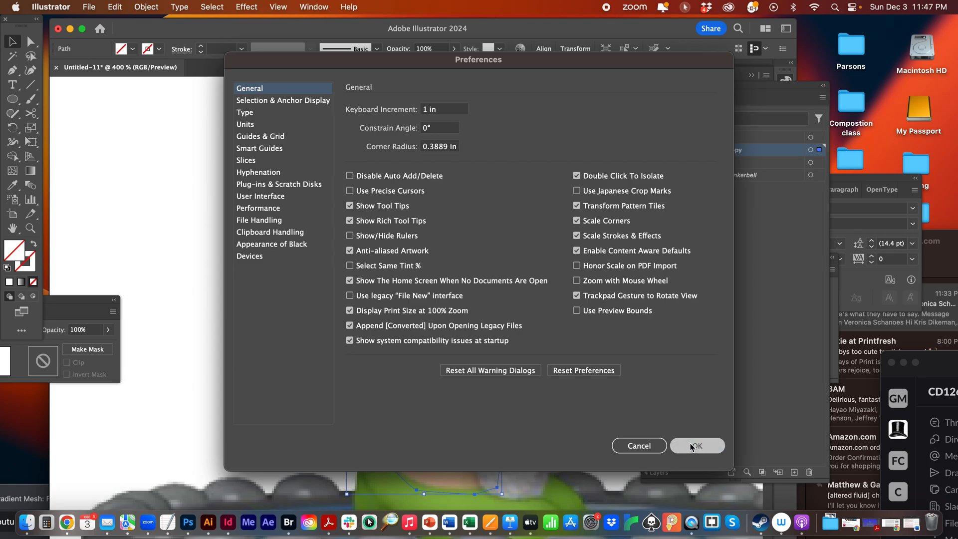
Step: Shift the template image left so the reference leg sits beside the traced outline, and relock the Template tinkerbell layer
left_click(734, 175)
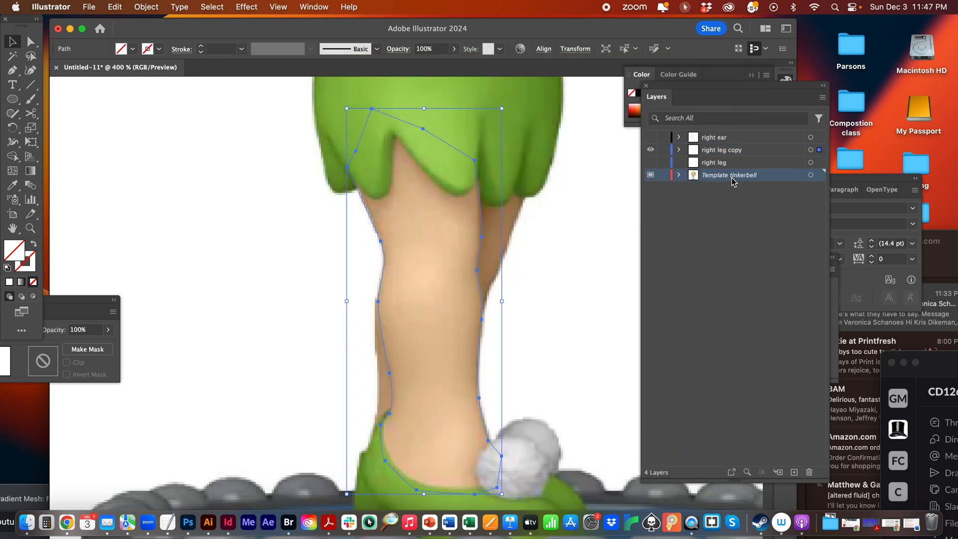
left_click(325, 97)
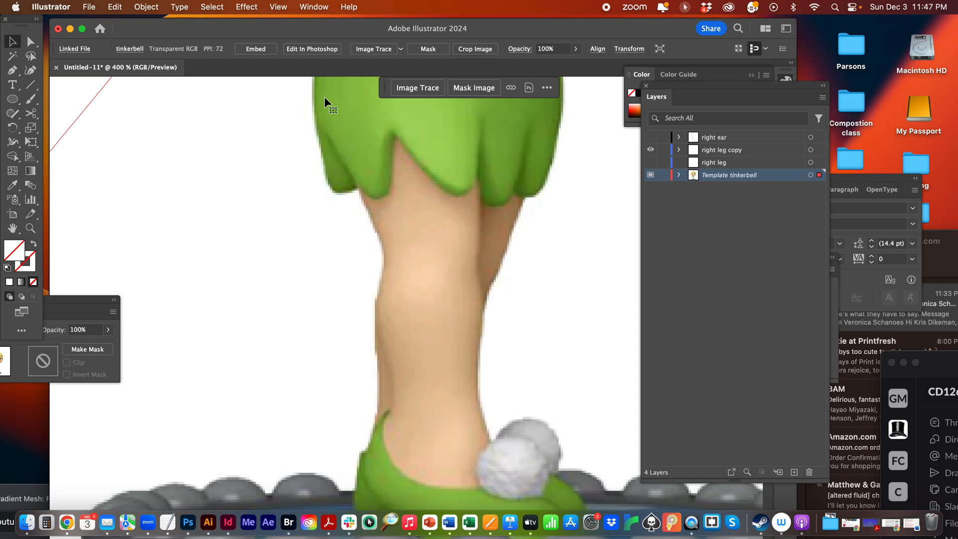
scroll(325, 97, "right", 3)
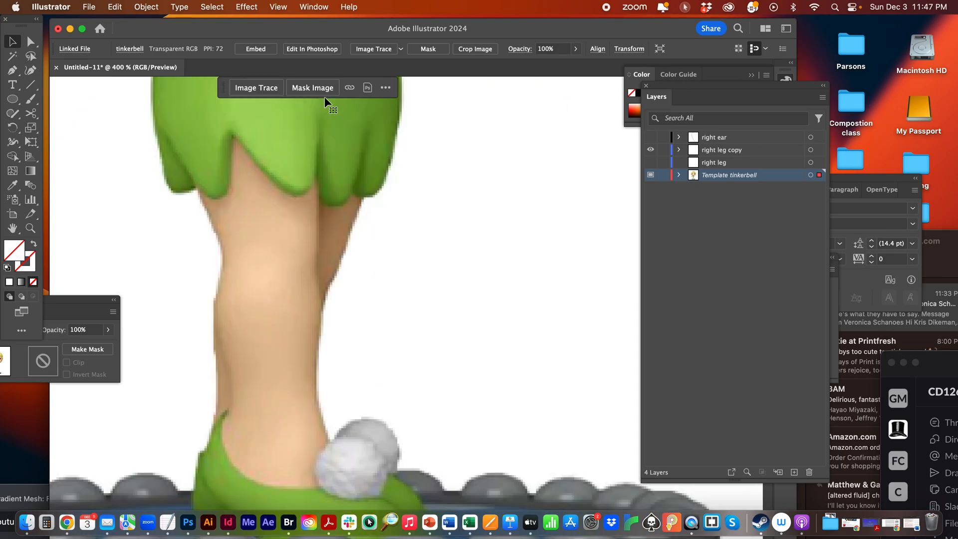
left_click(663, 174)
Step: Select the leg outline, show it in Outline view, and set the right leg copy layer's color to Black
left_click_drag(529, 270, 328, 234)
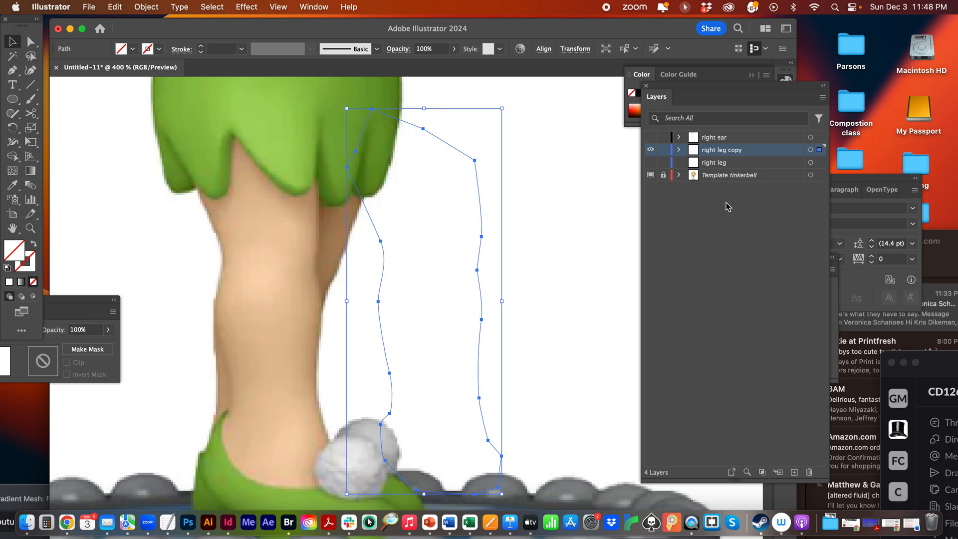
key("super+y")
double_click(688, 153)
left_click(237, 169)
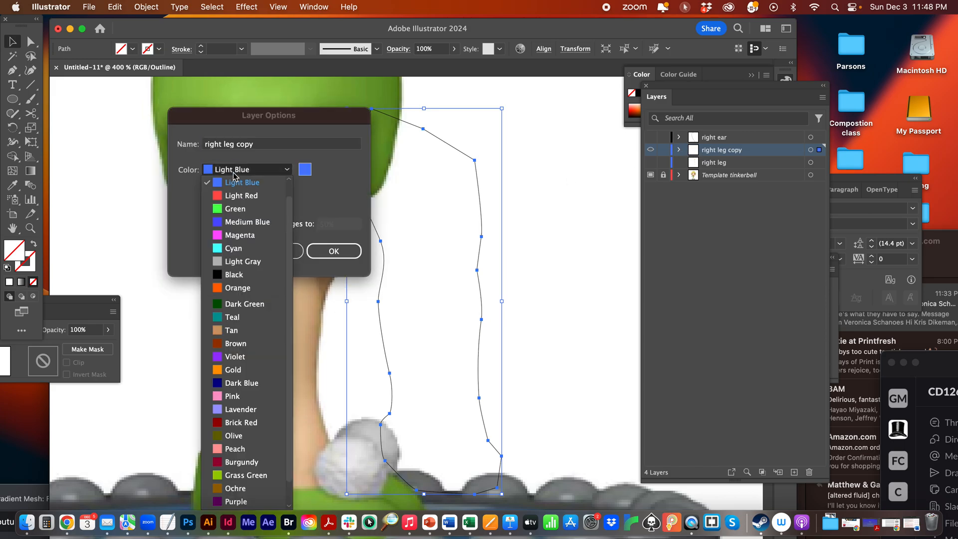
left_click(234, 274)
left_click(331, 251)
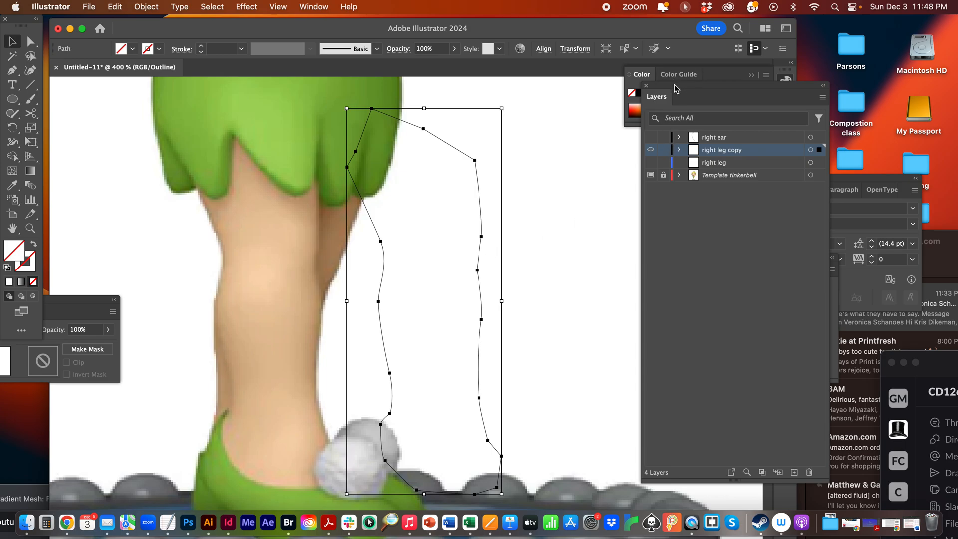
Step: Reposition the Layers and Gradient panels beside the leg outline, keeping the Color panel uncovered
left_click_drag(674, 86, 585, 266)
left_click_drag(761, 261, 577, 146)
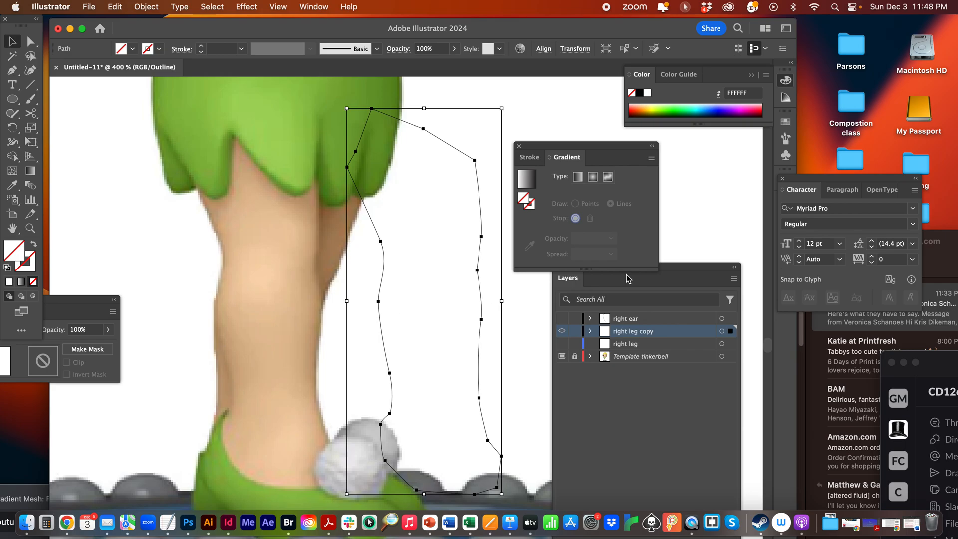
Step: Try nudging the unlocked template image back under the leg outline, undo the move, and relock its layer
left_click(575, 356)
left_click(639, 359)
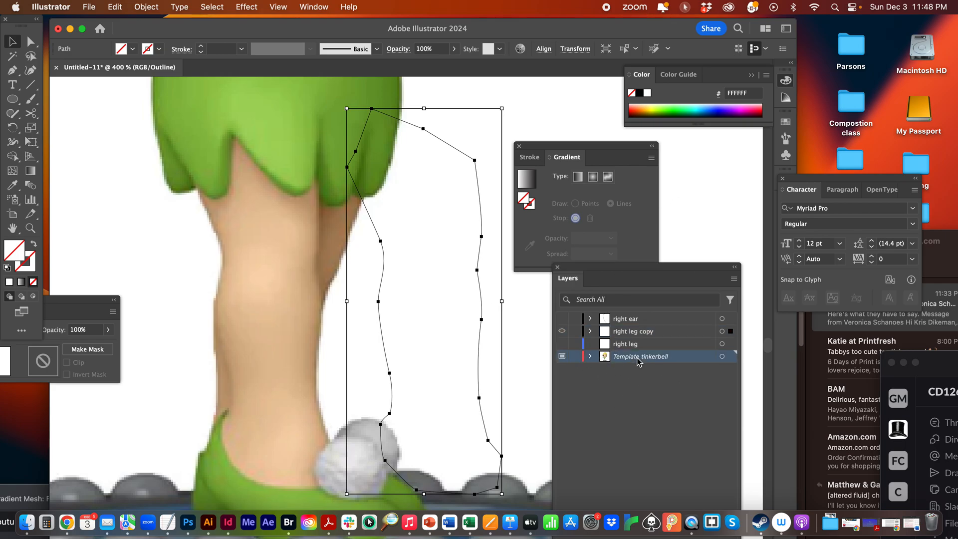
left_click(265, 190)
key("Right")
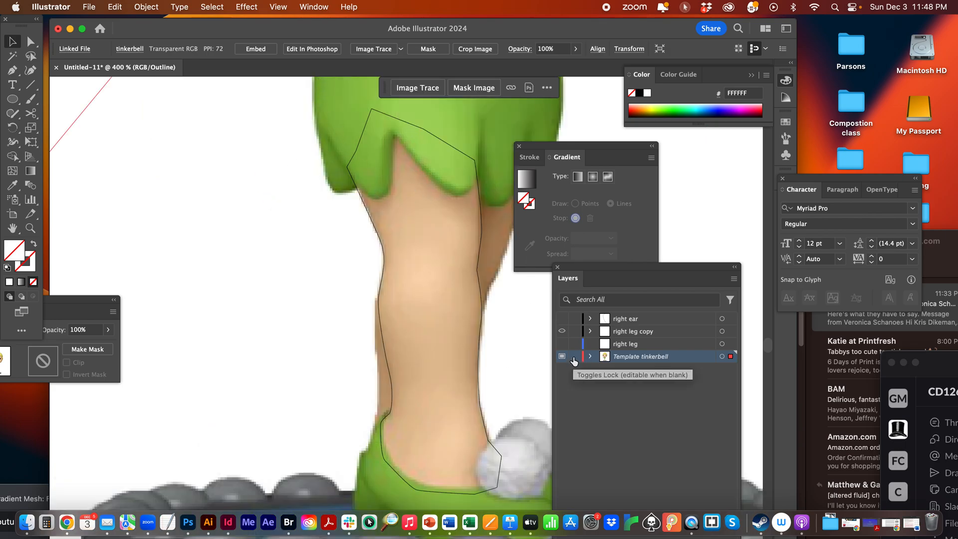
key("super+z")
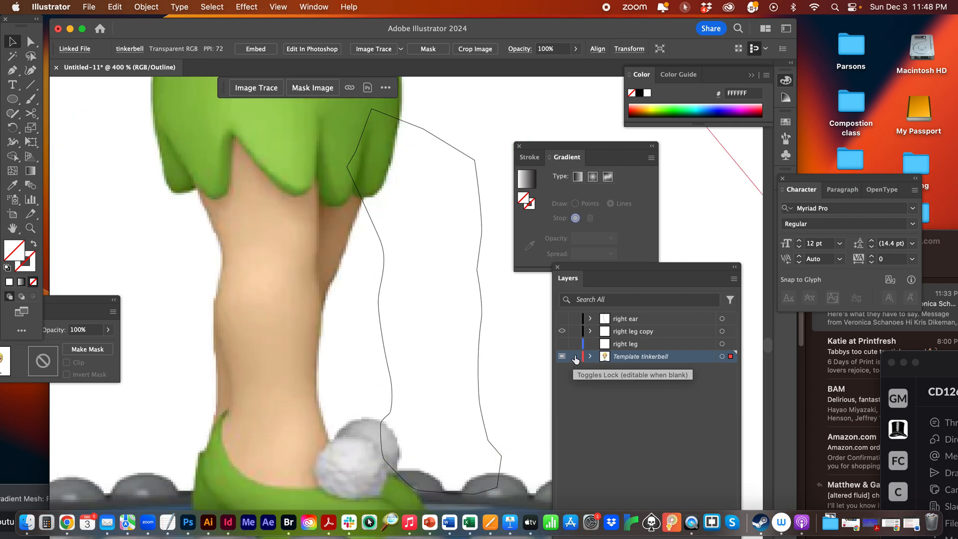
left_click(575, 357)
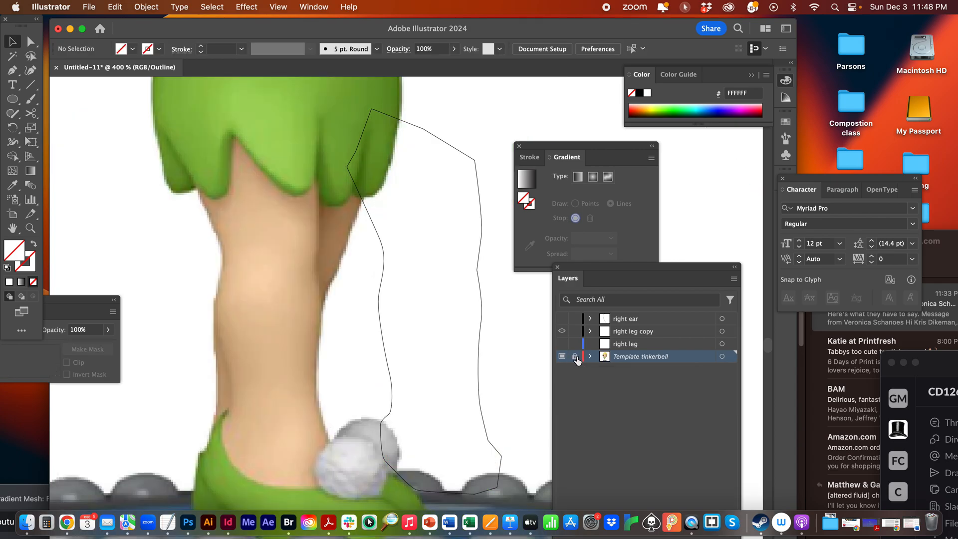
Step: Fill the right leg copy outline with bright green 55FF81 and display it in Preview mode
left_click(482, 316)
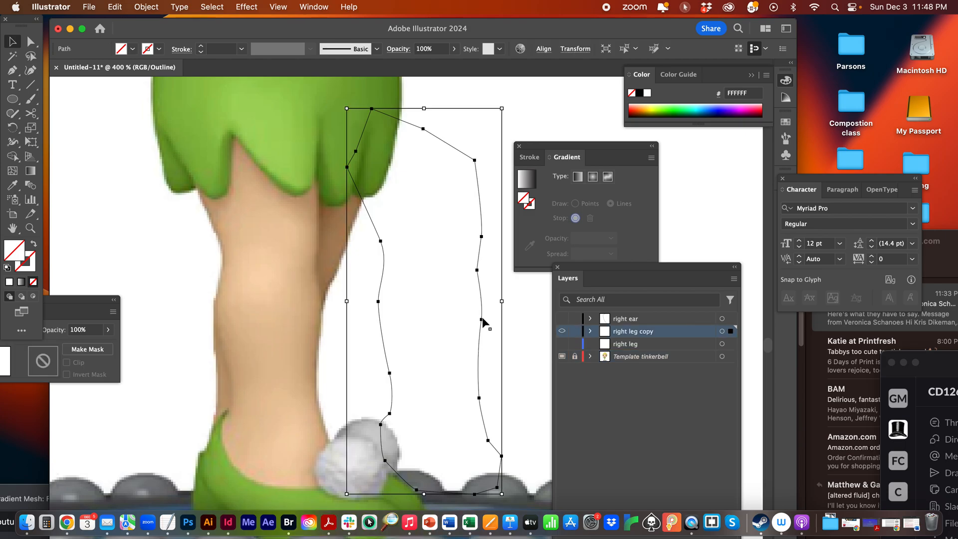
key("super+y")
key("super+y")
left_click(679, 107)
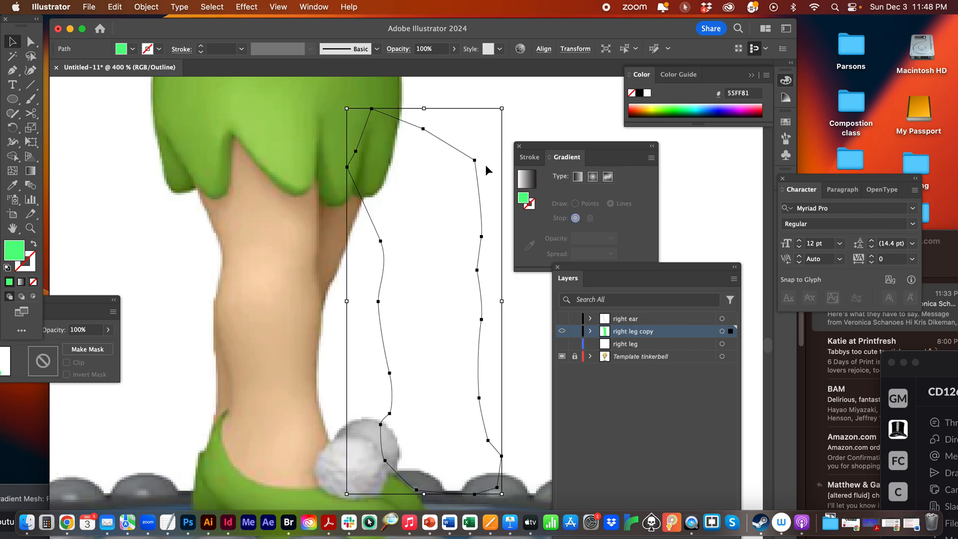
key("super+y")
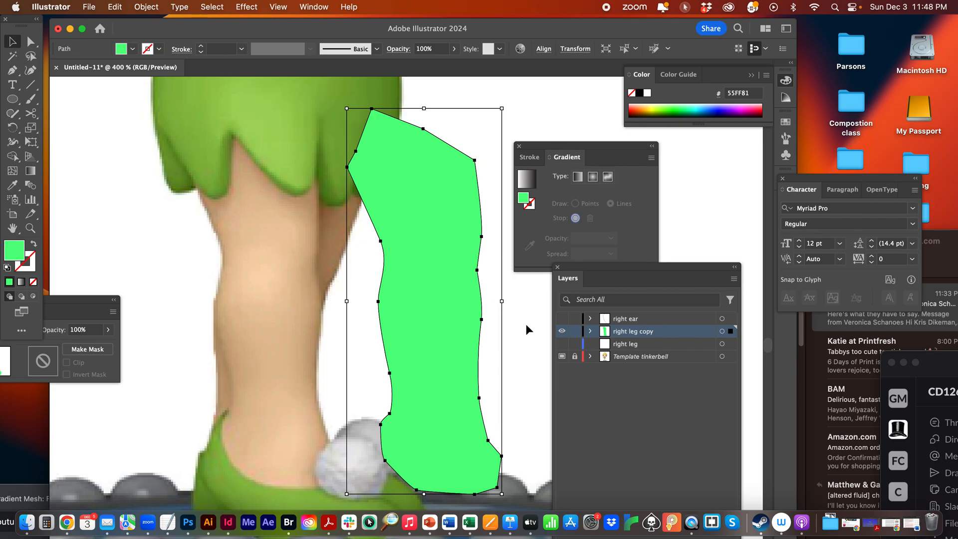
Step: Apply a freeform gradient in Lines mode to the leg shape and place color stops down its left edge to the ankle
left_click(608, 177)
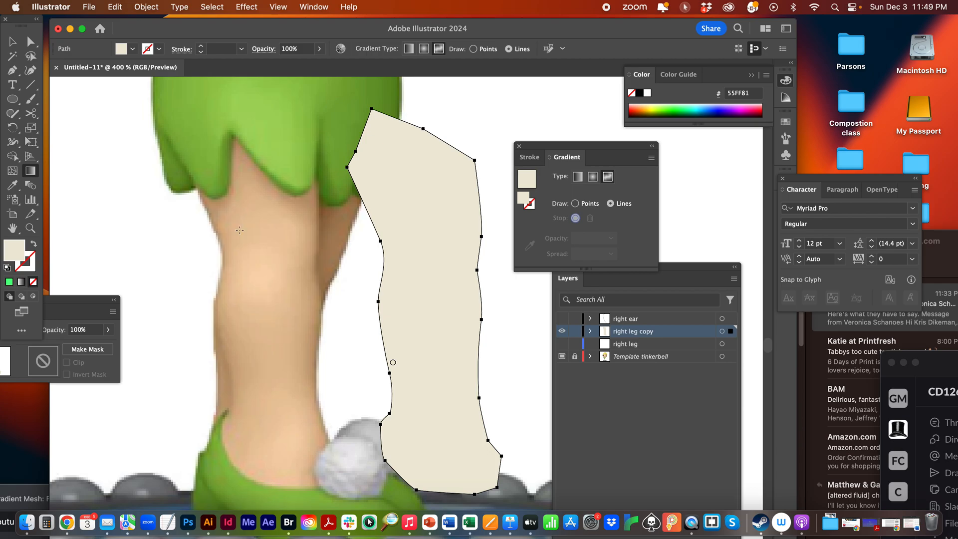
mouse_move(352, 165)
left_mouse_down()
mouse_move(393, 274)
mouse_move(391, 258)
left_mouse_up()
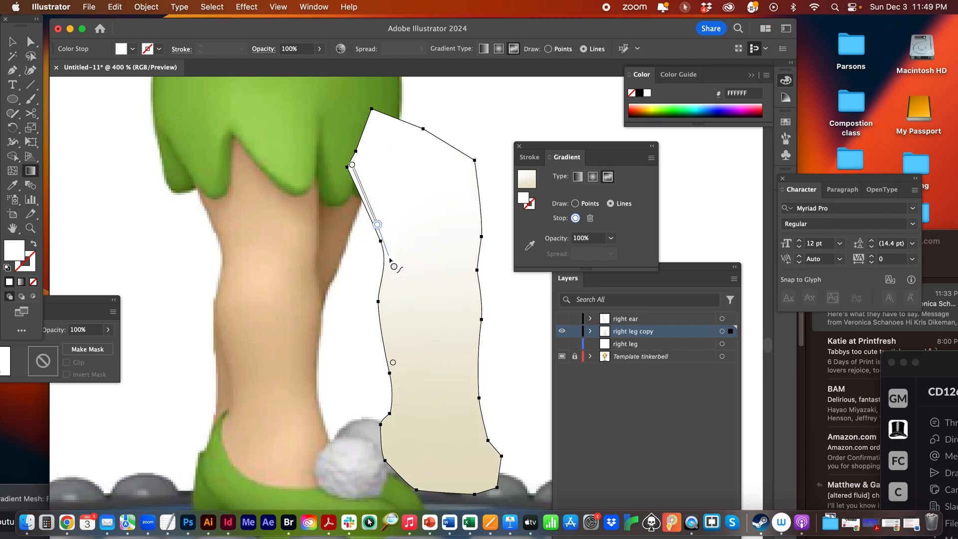
left_click(387, 259)
left_click(382, 289)
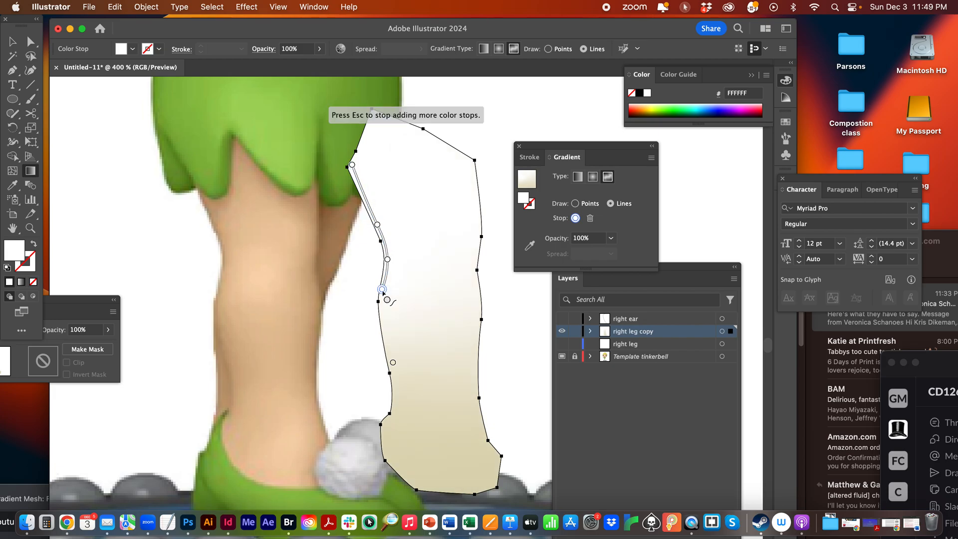
left_click(381, 316)
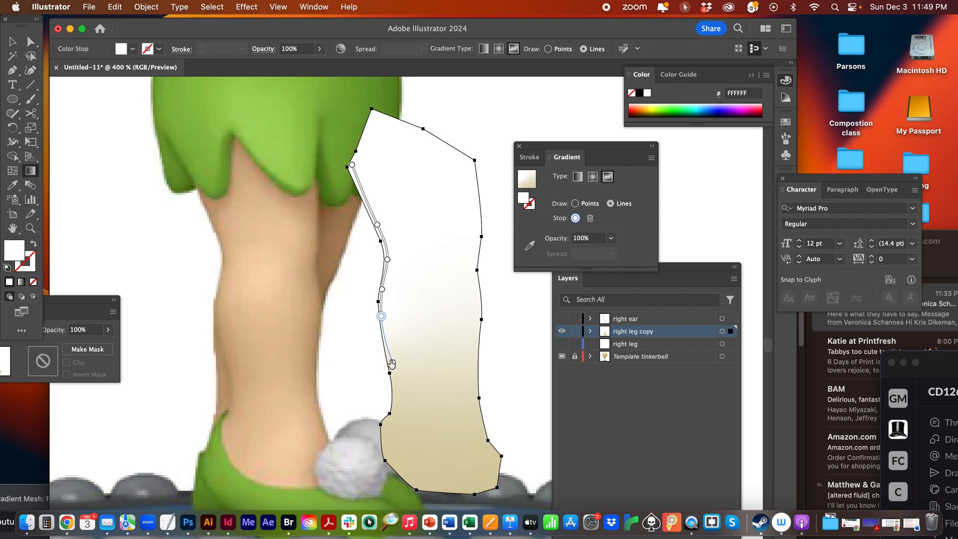
left_click(393, 363)
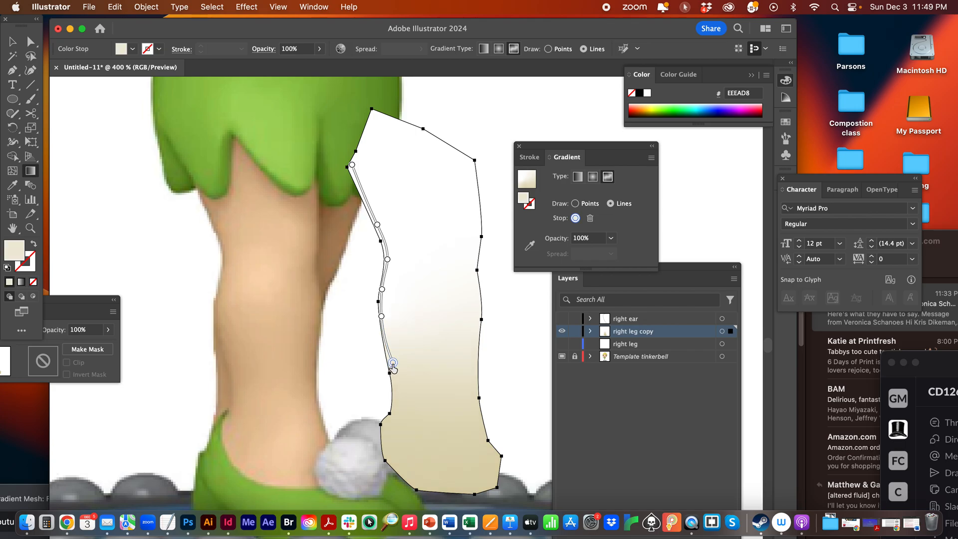
left_click(396, 393)
left_click_drag(393, 363, 397, 400)
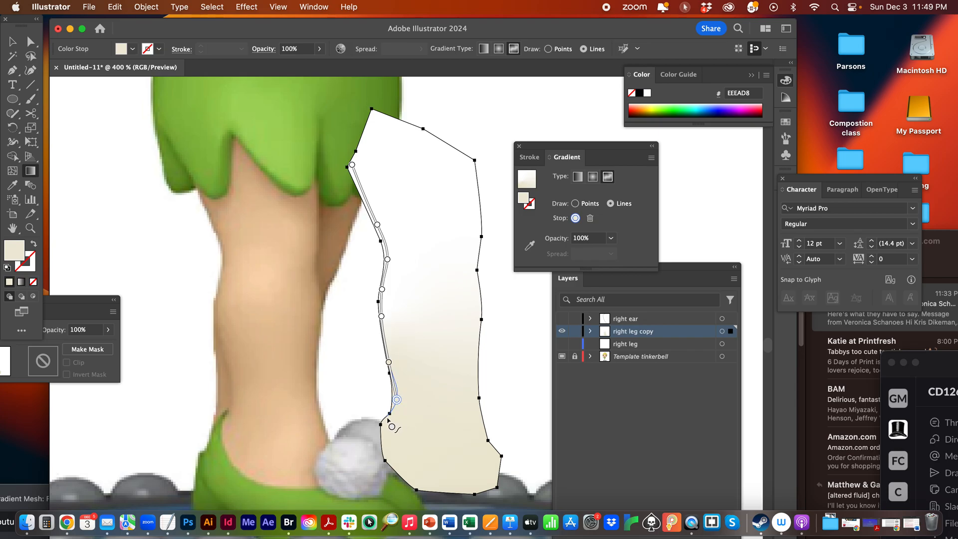
Step: Continue the gradient line with color stops from the left ankle around the foot's bottom edge to its right corner
left_click(388, 419)
left_click(385, 441)
left_click(393, 465)
left_click(418, 483)
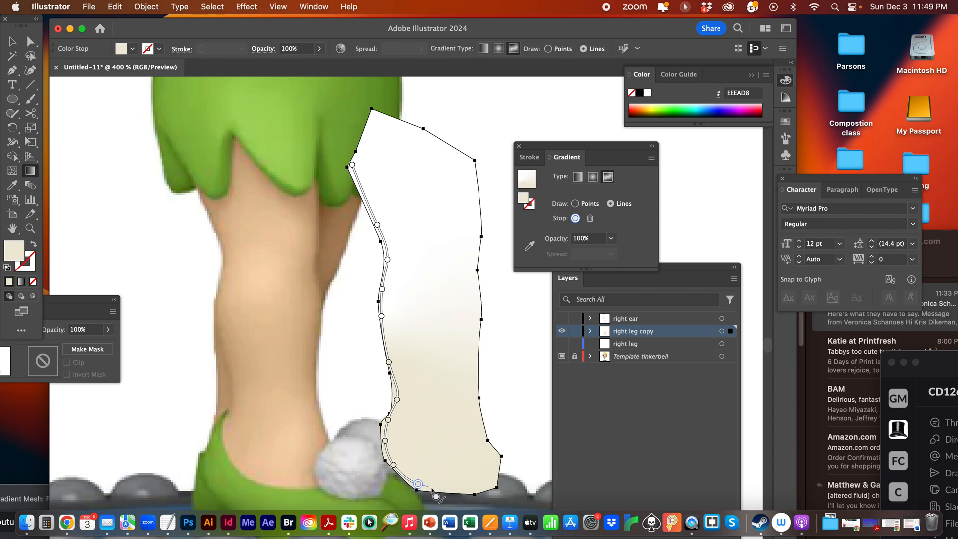
left_click(443, 489)
left_click(477, 486)
left_click(494, 481)
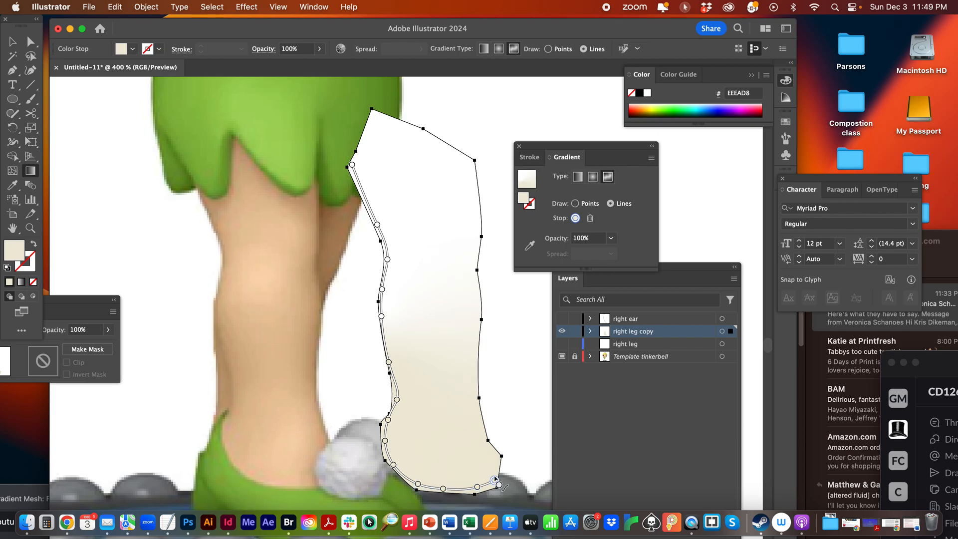
Step: Extend the gradient line with color stops up the leg's right edge to about knee height and end the line
left_click(494, 455)
left_click(485, 436)
left_click(479, 427)
left_click(478, 374)
left_click(473, 366)
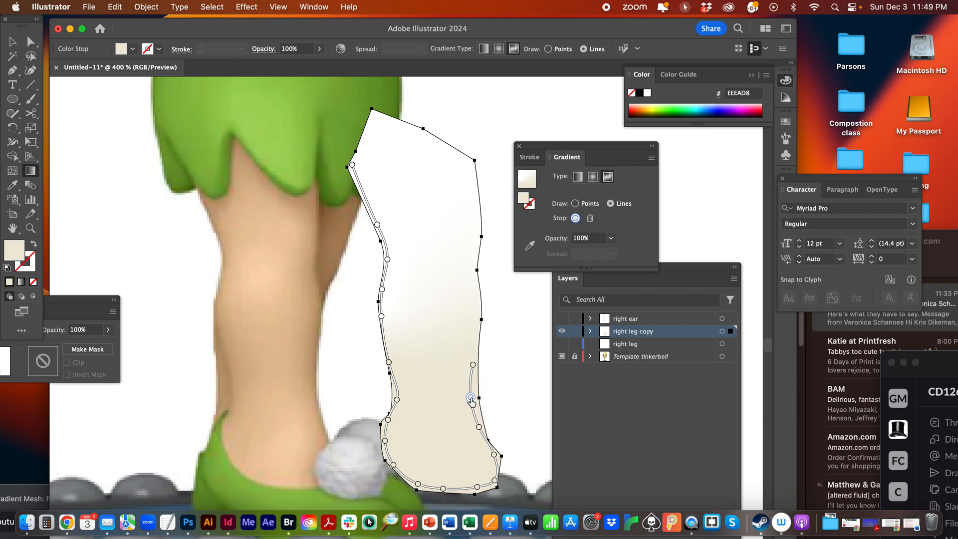
left_click(474, 392)
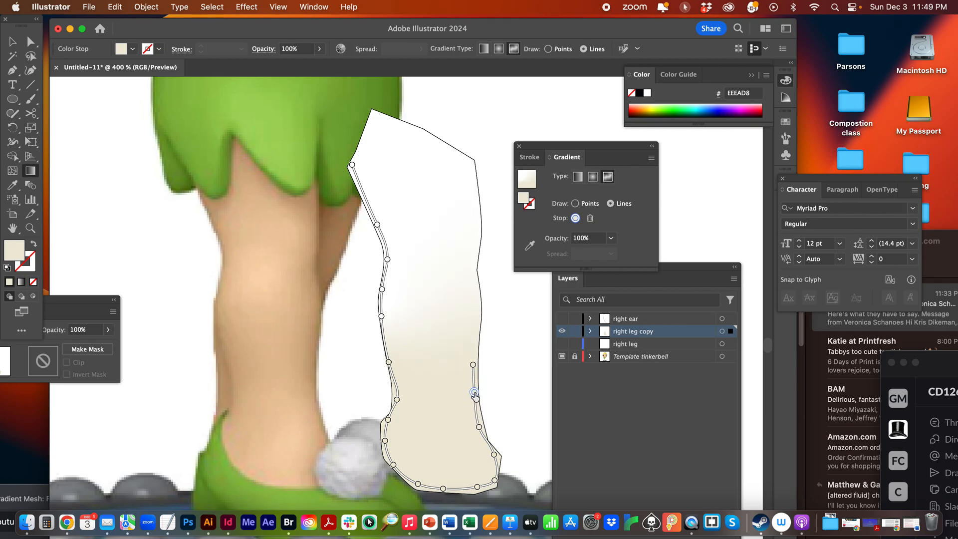
left_click(476, 302)
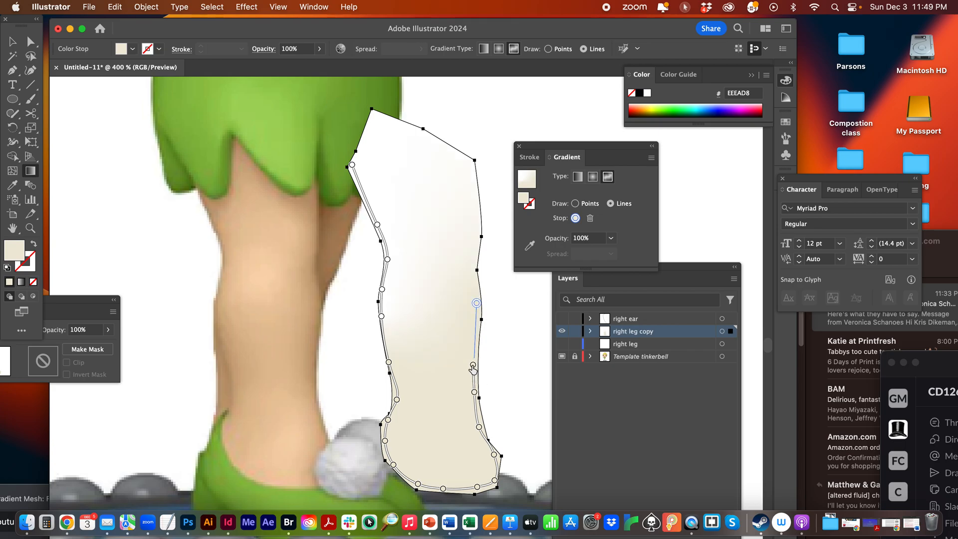
left_click(495, 301)
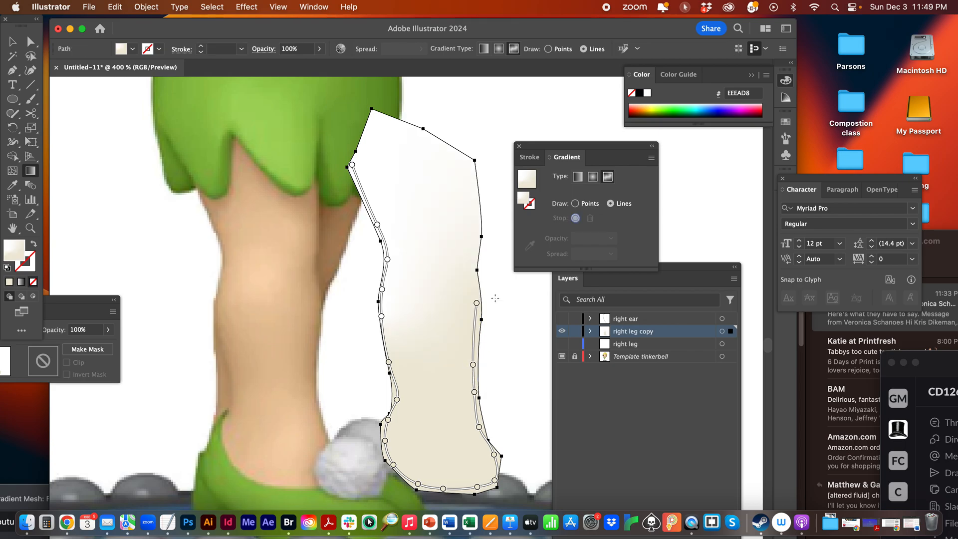
Step: Continue the gradient line with color stops from the leg's right knee up to the thigh and across the top edge to its left corner
left_click(476, 303)
left_click_drag(471, 269, 476, 233)
left_click(470, 180)
left_click(464, 161)
left_click(424, 136)
left_click(381, 123)
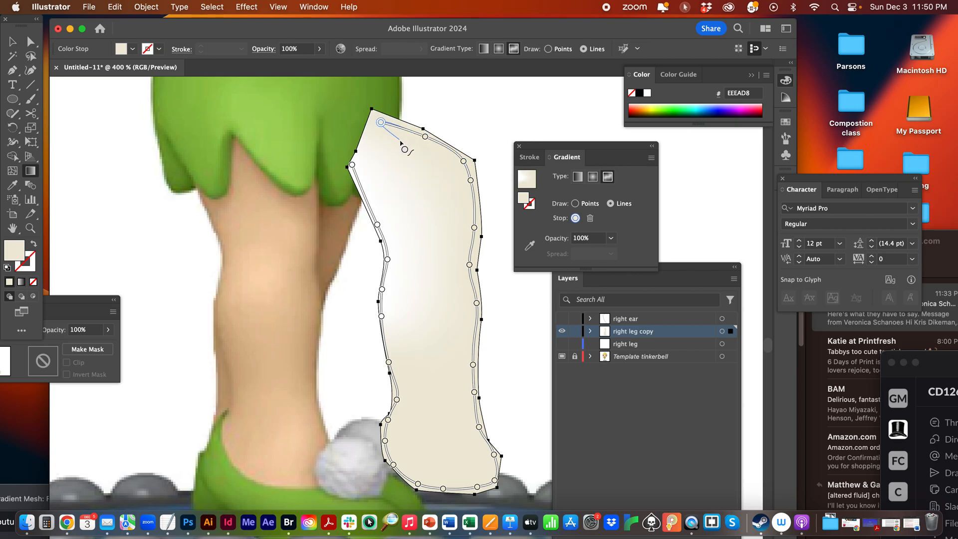
Step: Recolor the three color stops along the leg's top edge with shaded skin tones sampled from just below the template's skirt
left_click(529, 245)
left_click(402, 130)
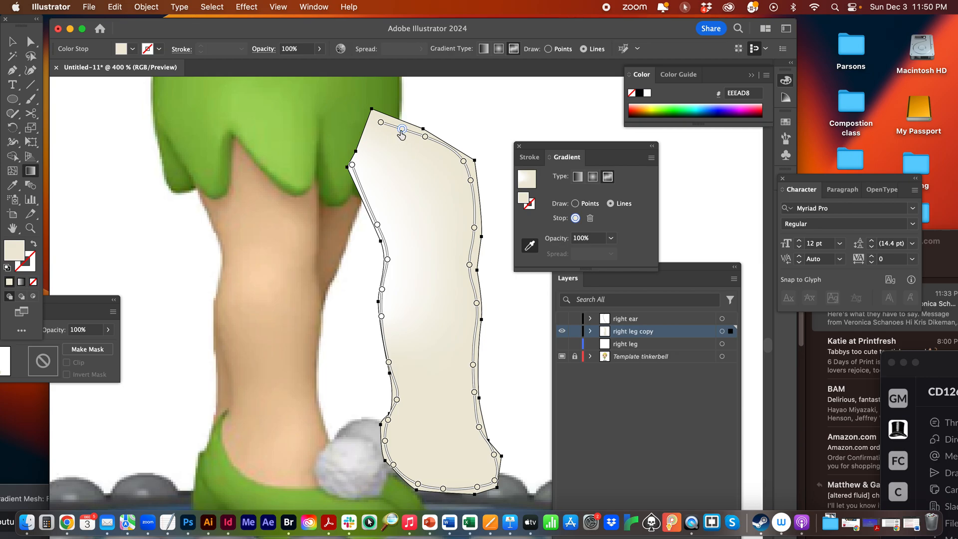
left_click(590, 218)
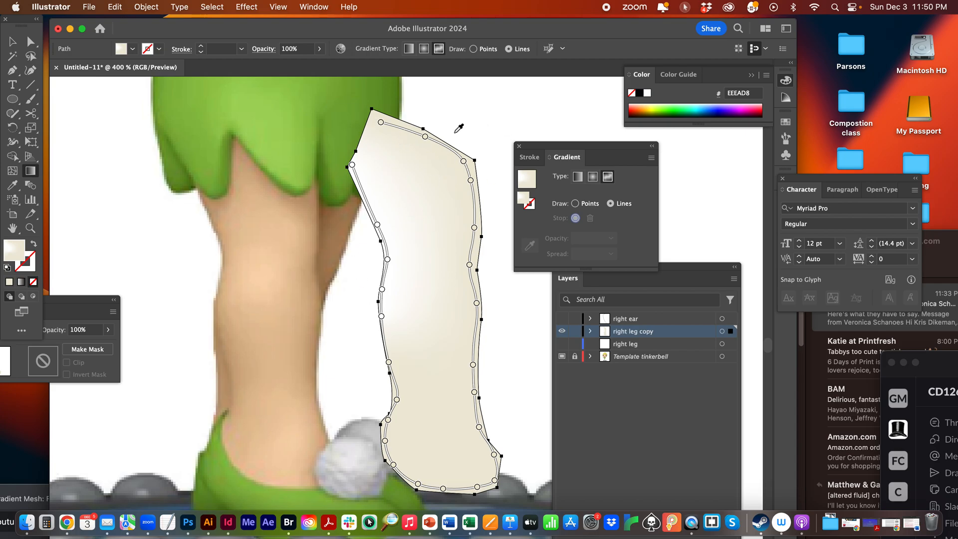
left_click(382, 123)
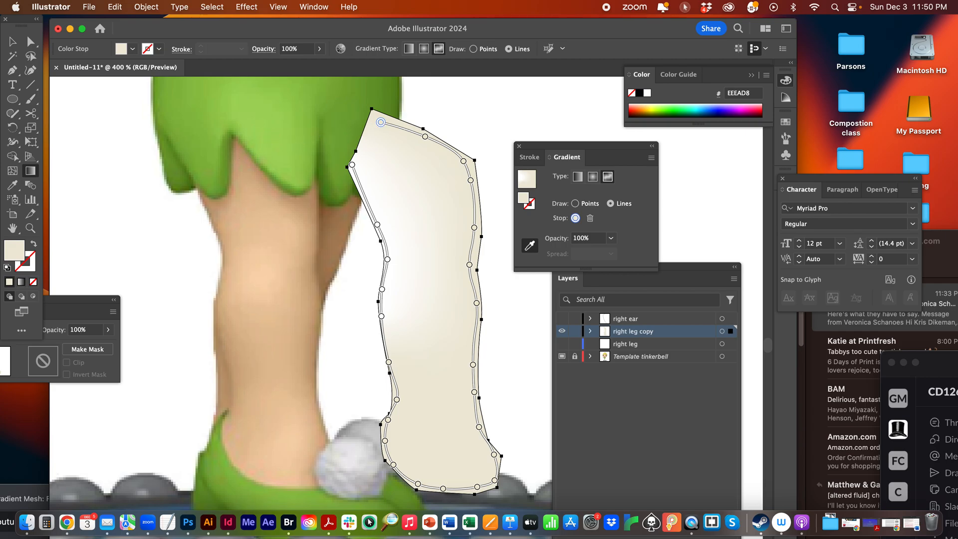
left_click(247, 163)
left_click(424, 136)
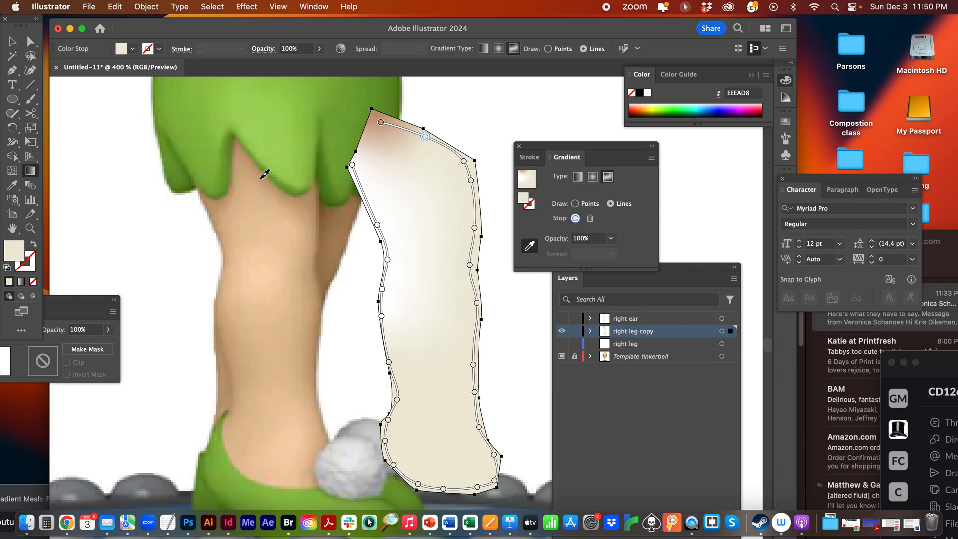
left_click(265, 173)
left_click(463, 162)
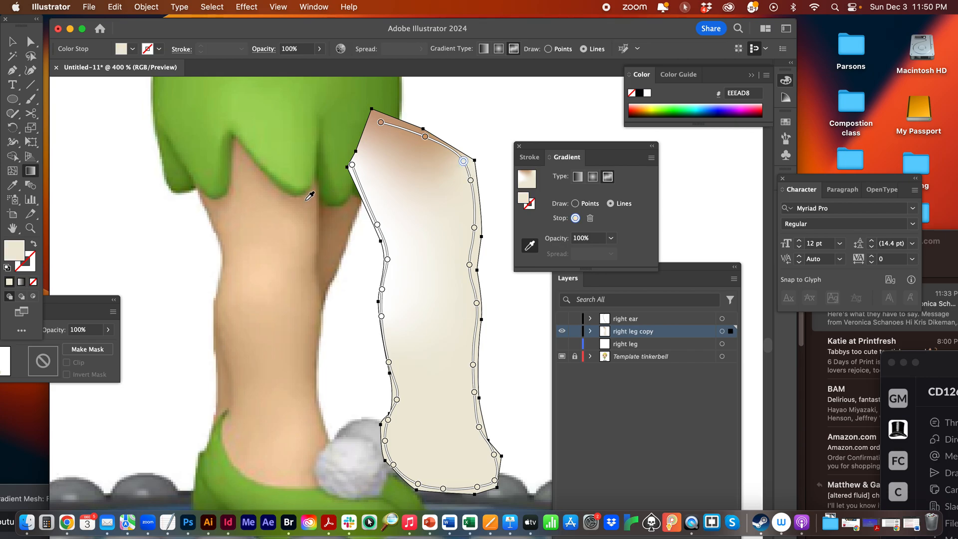
left_click(307, 198)
Step: Recolor the three upper right-edge stops, from thigh to knee, with skin tones sampled from the right side of the template leg
left_click(471, 181)
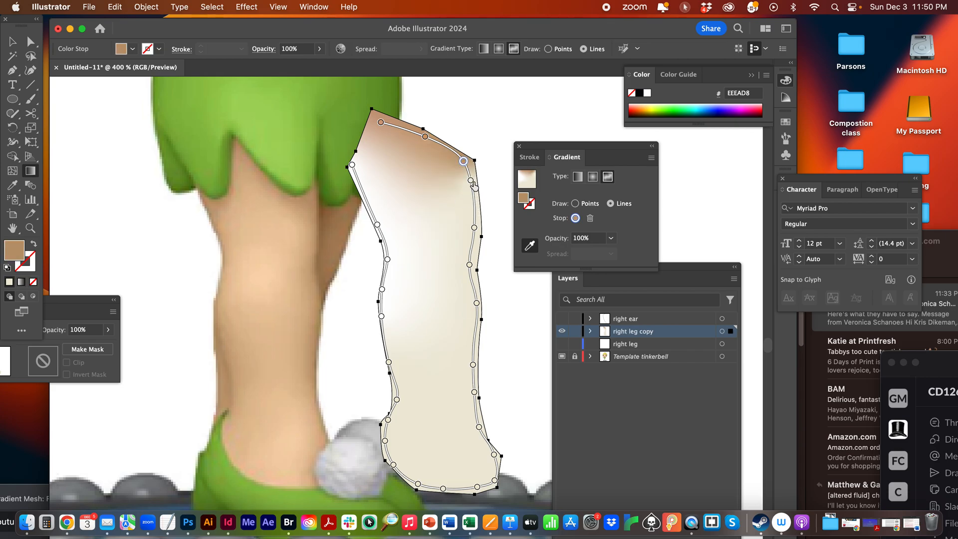
left_click(316, 200)
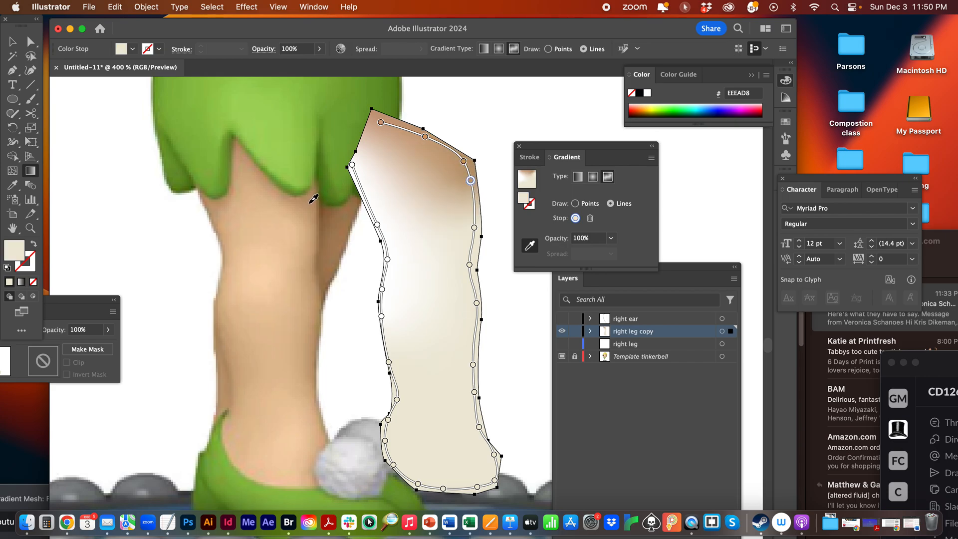
left_click(474, 228)
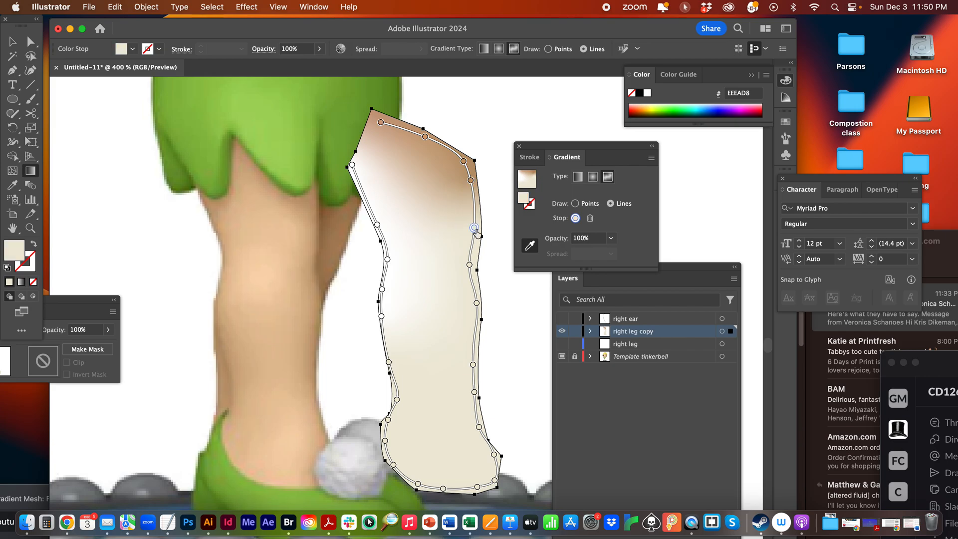
left_click(315, 227)
left_click(469, 265)
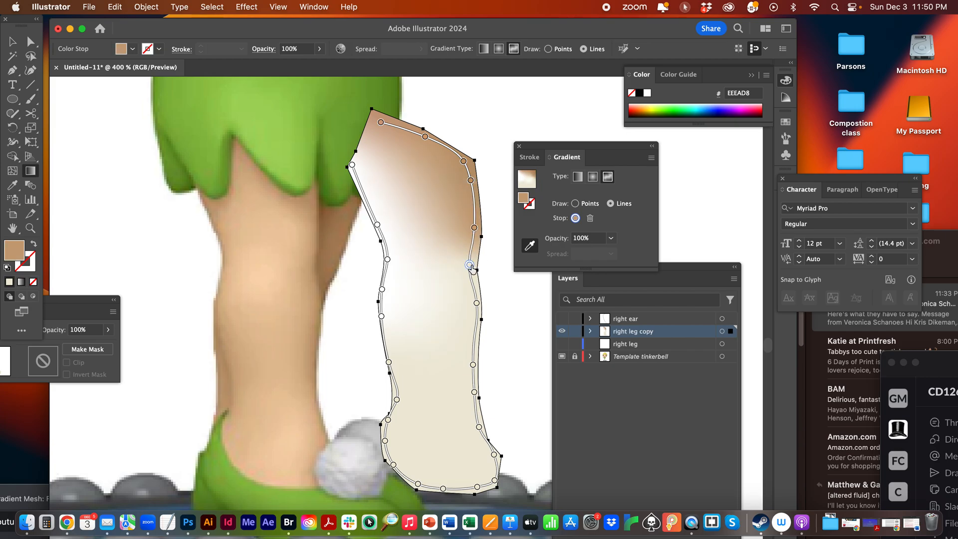
left_click(313, 259)
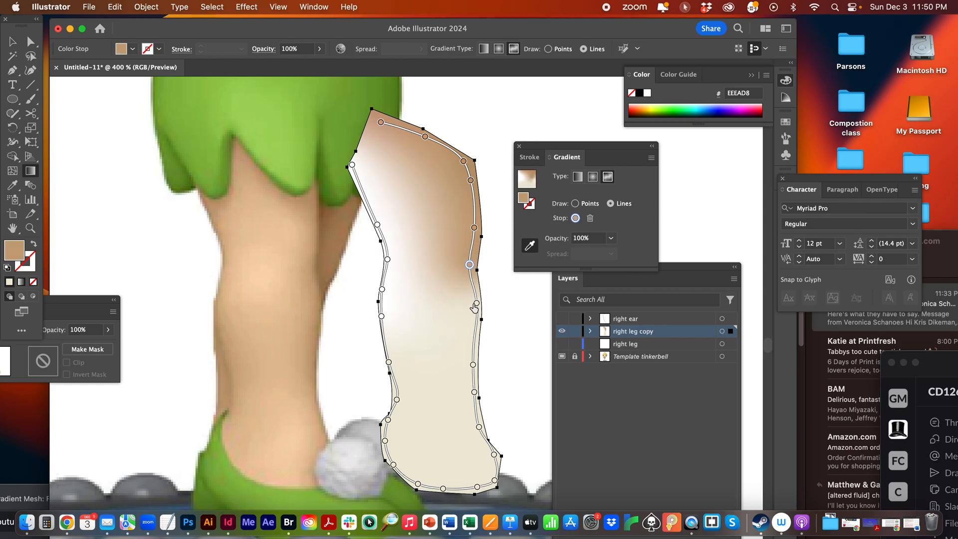
Step: Recolor the four right-edge stops from below the knee to the ankle with tones sampled at matching heights on the template leg
left_click(475, 304)
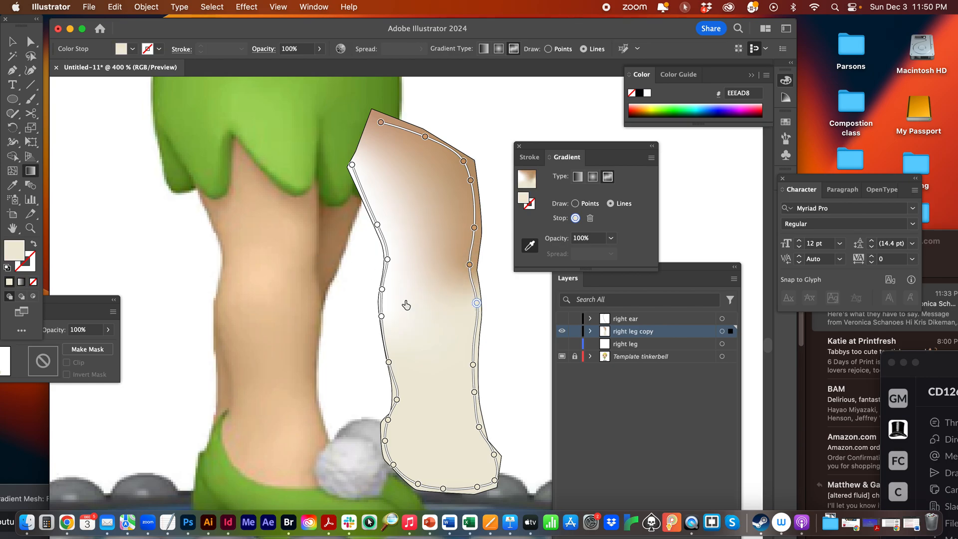
left_click(318, 292)
left_click(472, 365)
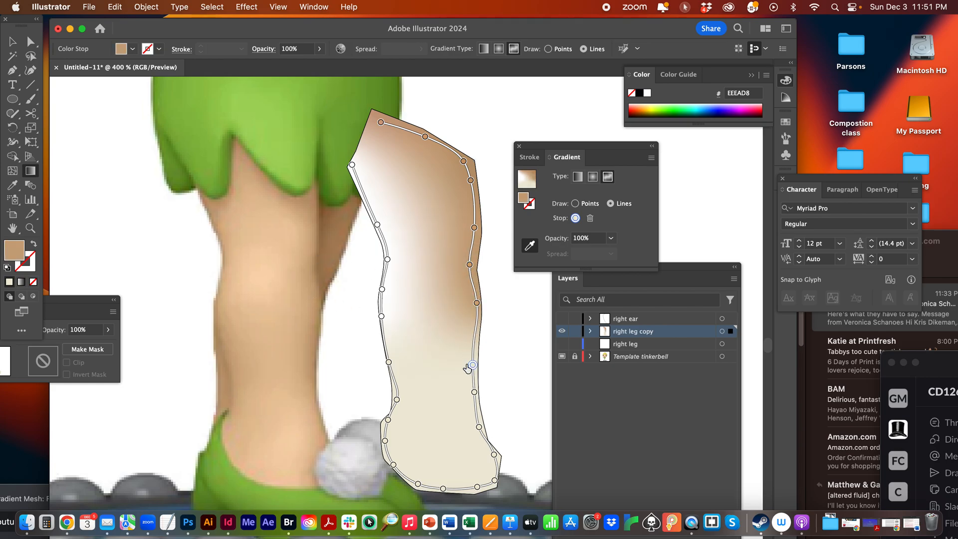
left_click(318, 339)
left_click(474, 392)
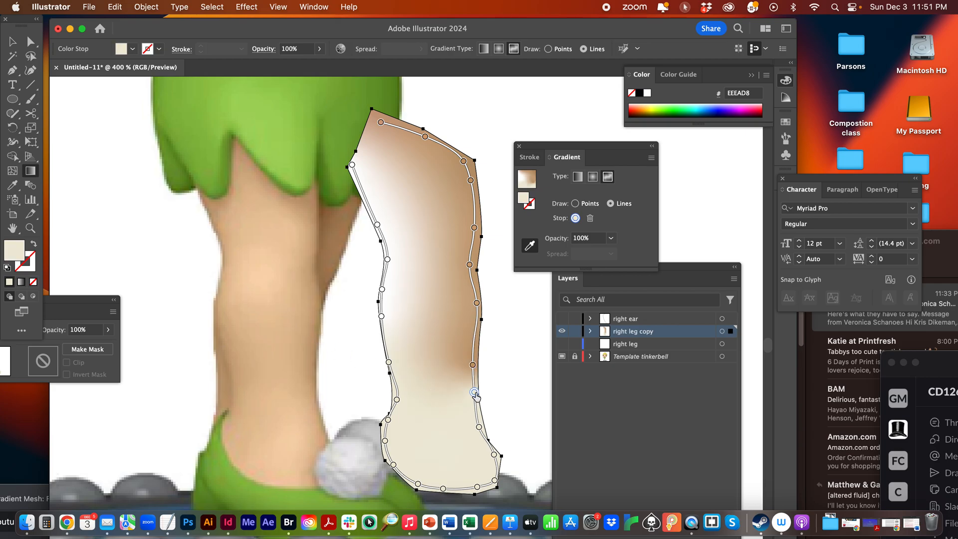
left_click(312, 368)
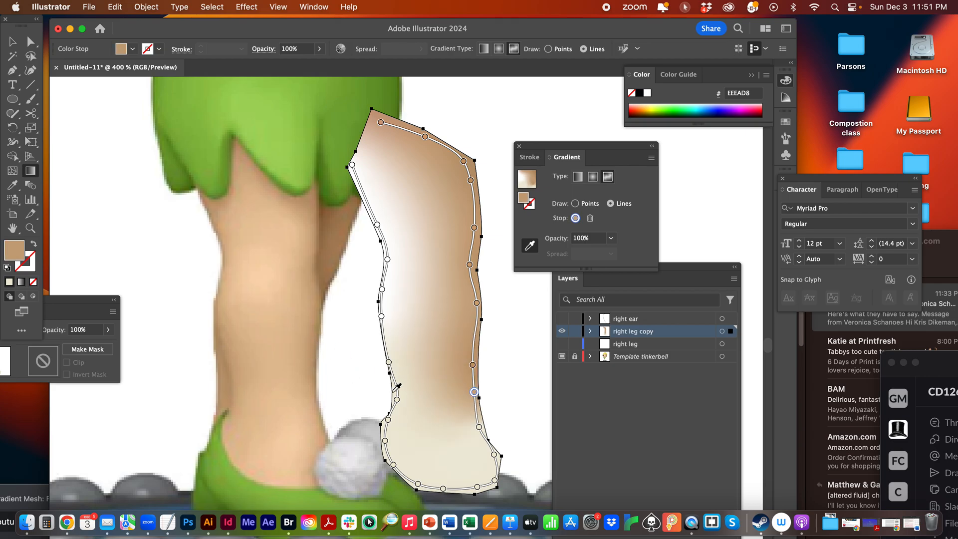
left_click(479, 428)
left_click(311, 397)
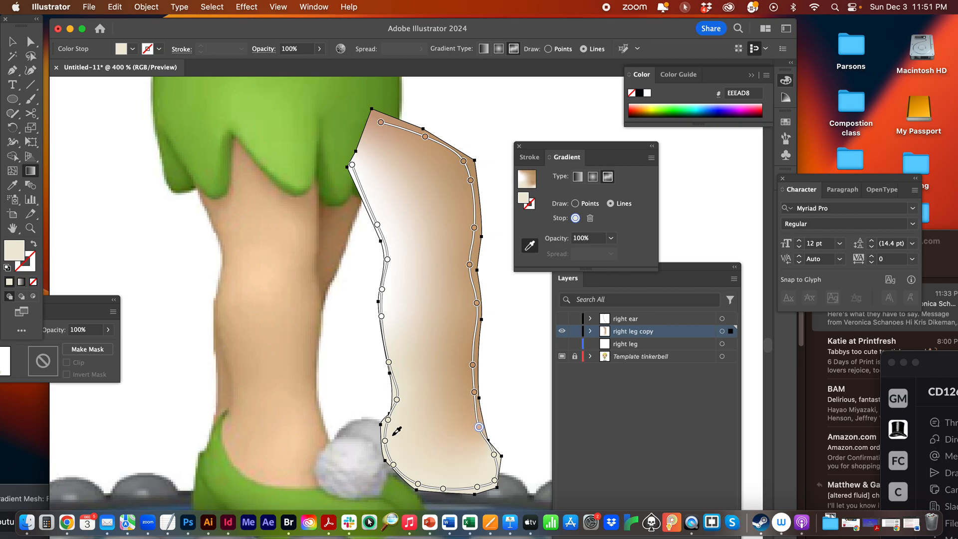
Step: Recolor the three stops around the foot's right corner with skin tones sampled from the template's ankle and foot
left_click(494, 456)
left_click(324, 432)
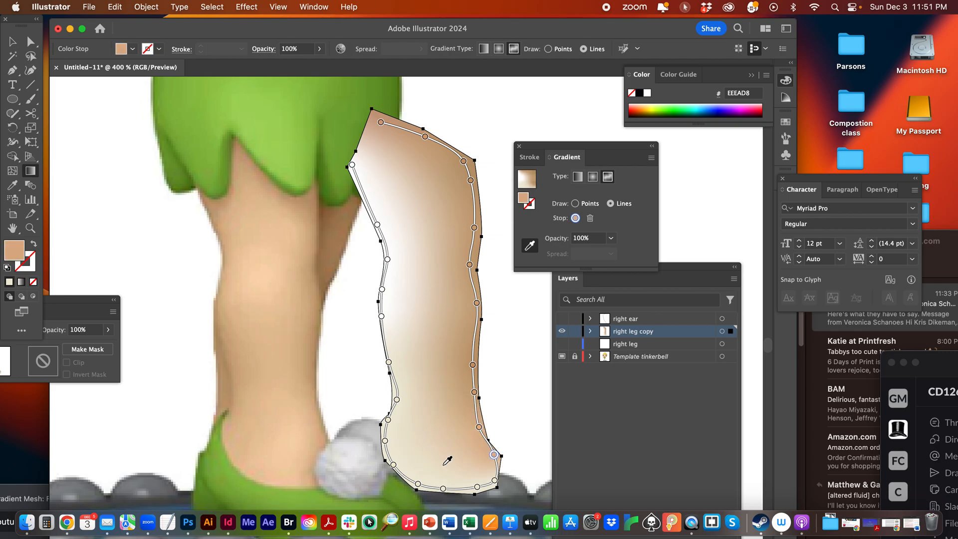
left_click(494, 481)
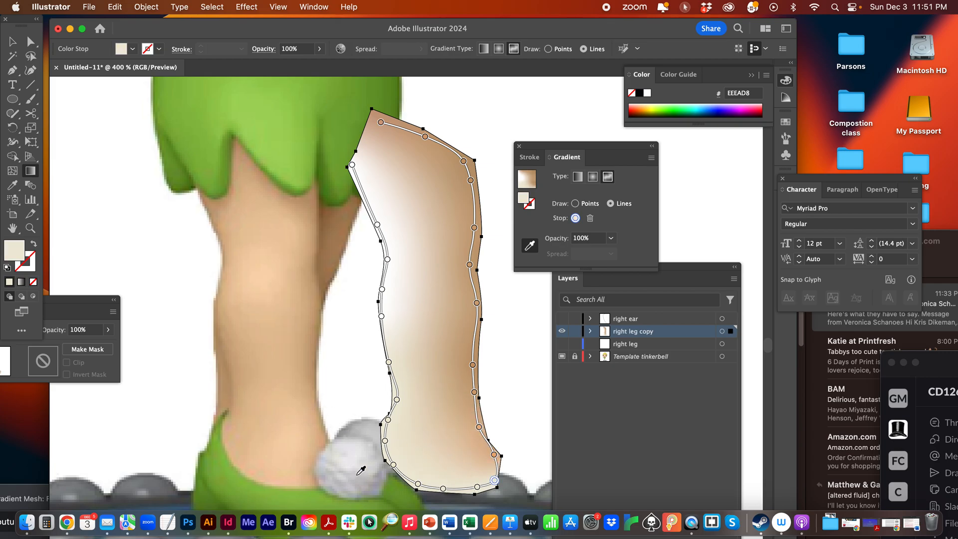
left_click(308, 476)
left_click(477, 488)
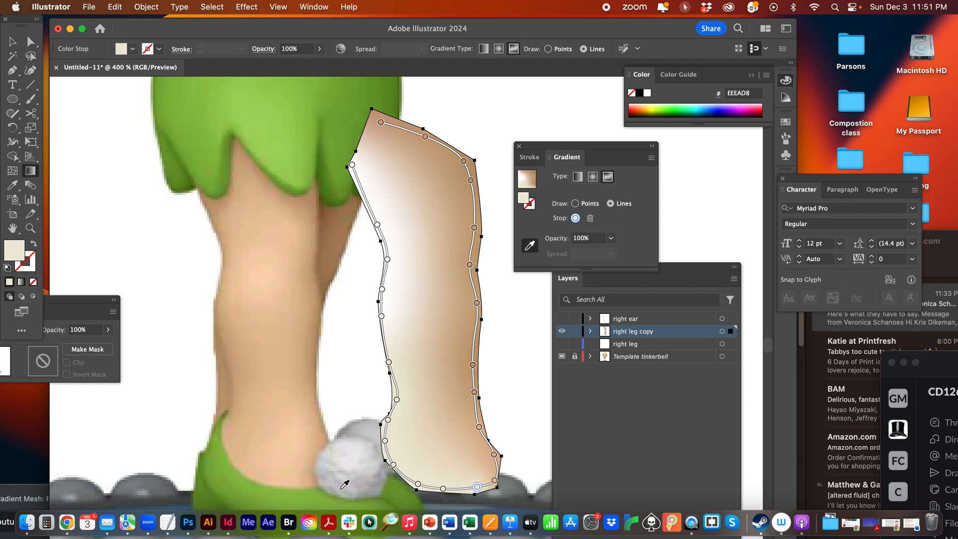
left_click(294, 483)
Step: Recolor the four stops along the foot's bottom and lower left edge with skin tones sampled from the template foot and ankle
left_click(443, 488)
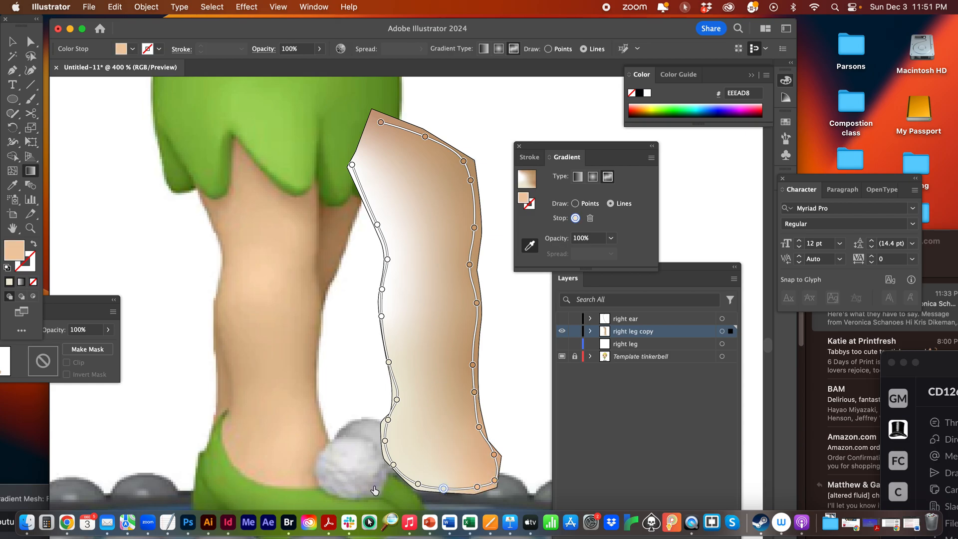
left_click(276, 477)
left_click(417, 484)
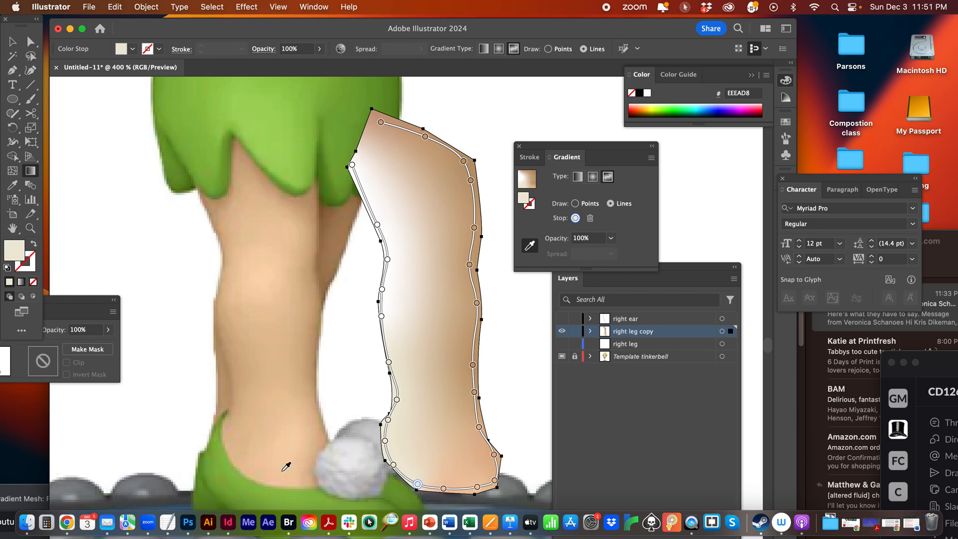
left_click(248, 468)
left_click(394, 466)
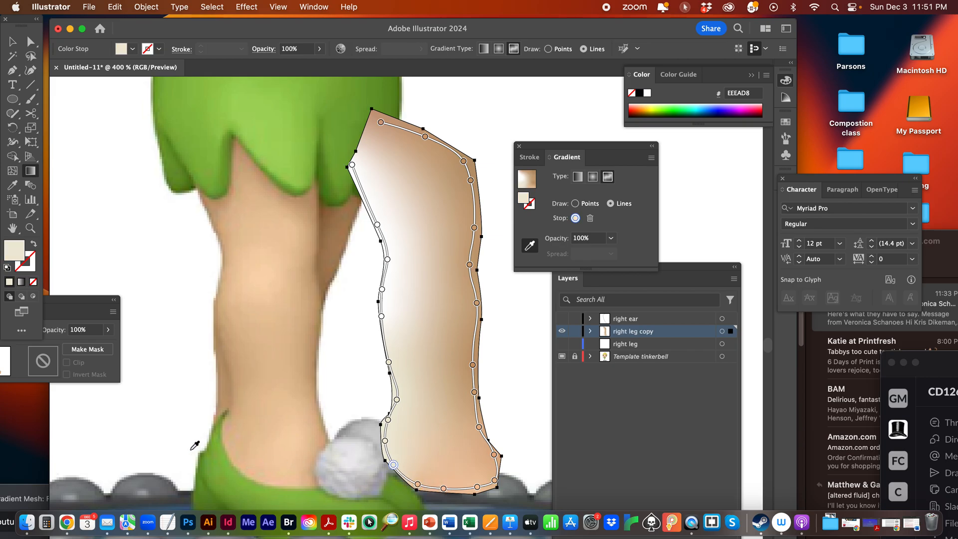
left_click(236, 448)
left_click(385, 440)
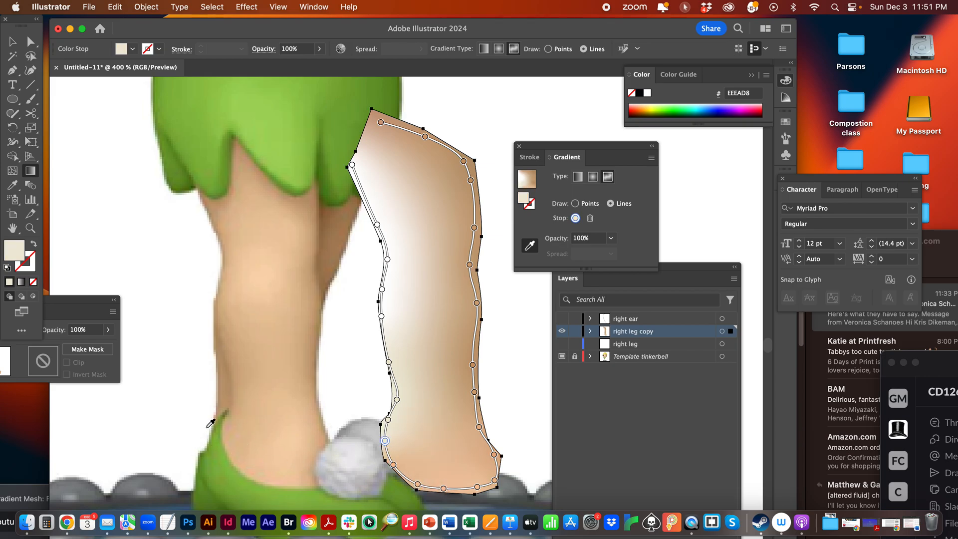
left_click(288, 420)
Step: Recolor the three left-edge stops from the ankle to the lower calf with skin tones sampled from the template's lower leg
left_click(388, 419)
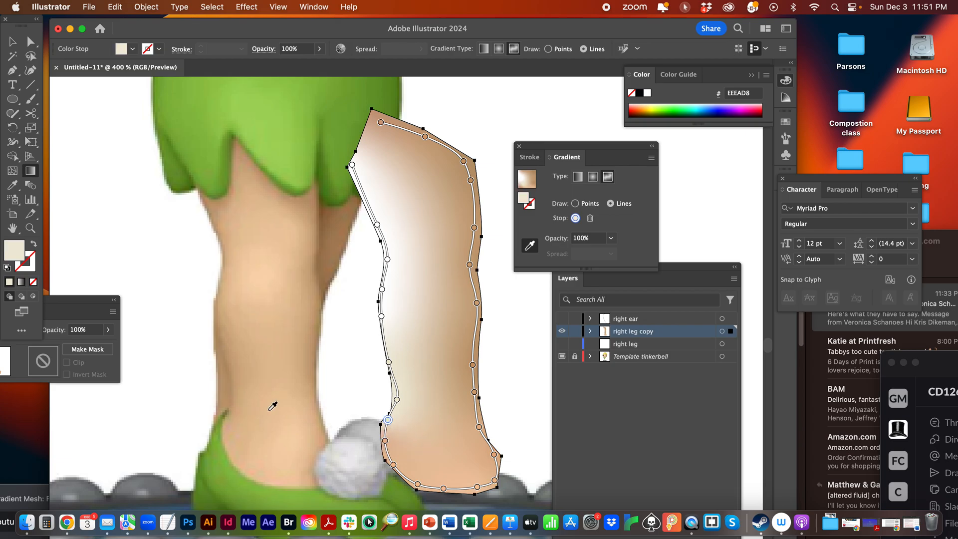
left_click(254, 412)
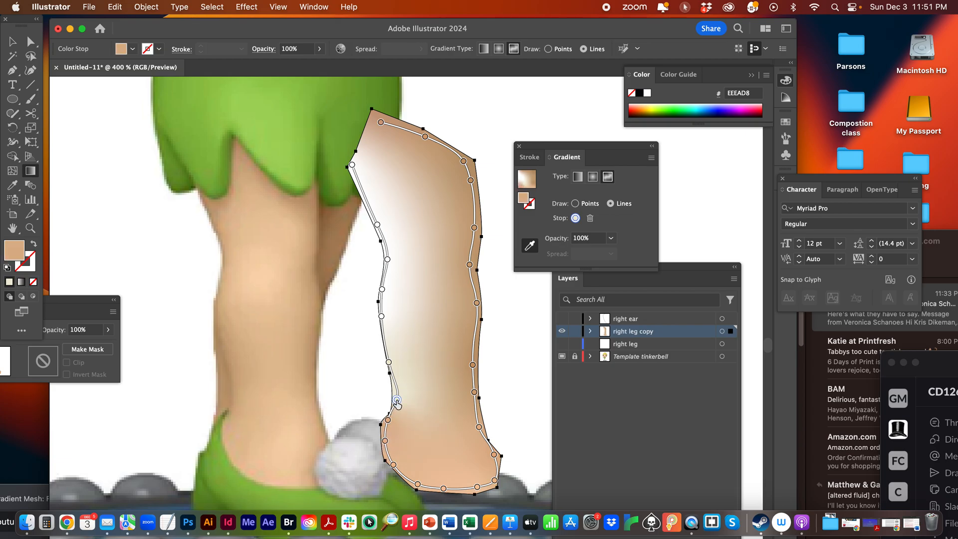
left_click(396, 399)
left_click(243, 403)
left_click(388, 363)
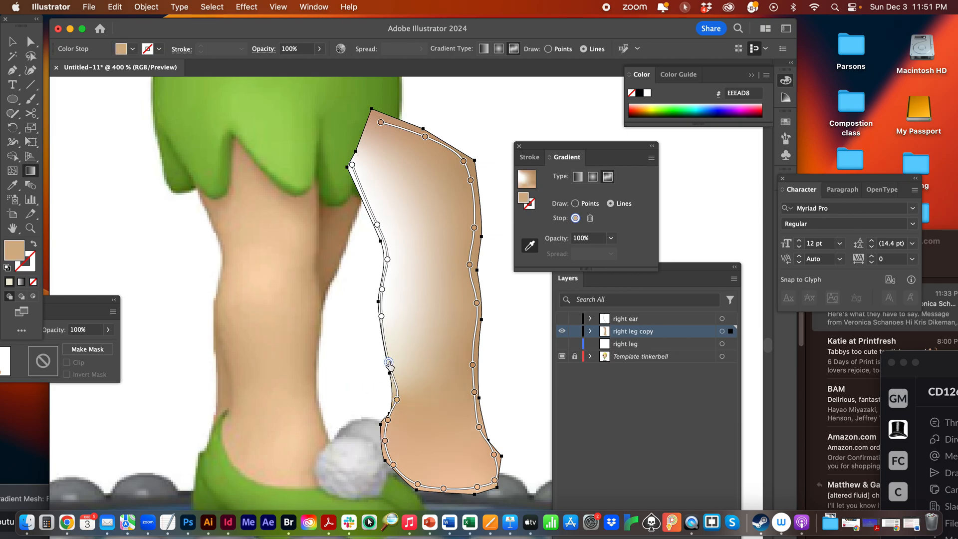
left_click(238, 372)
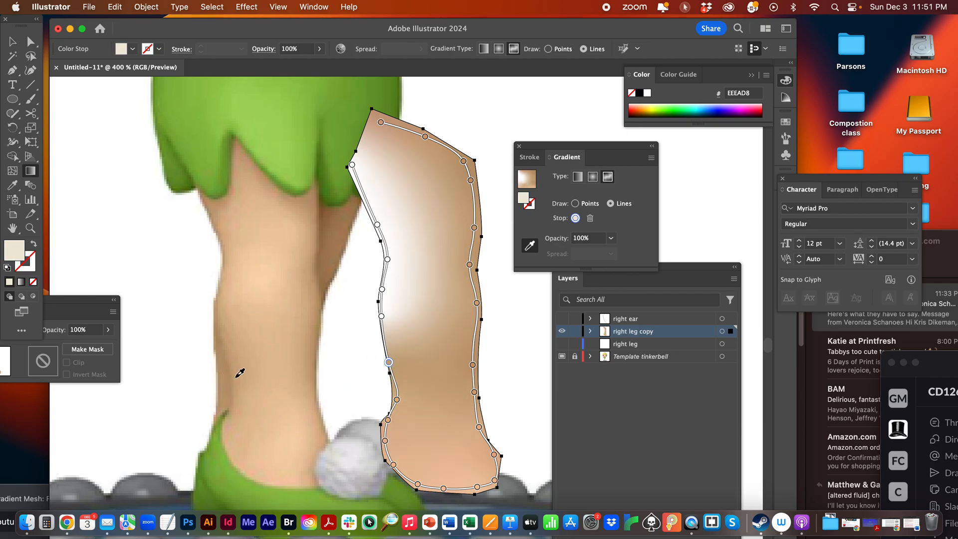
Step: Recolor the three left-edge stops from the upper calf to the knee with skin tones sampled from the template leg's left side
left_click(381, 317)
left_click(229, 323)
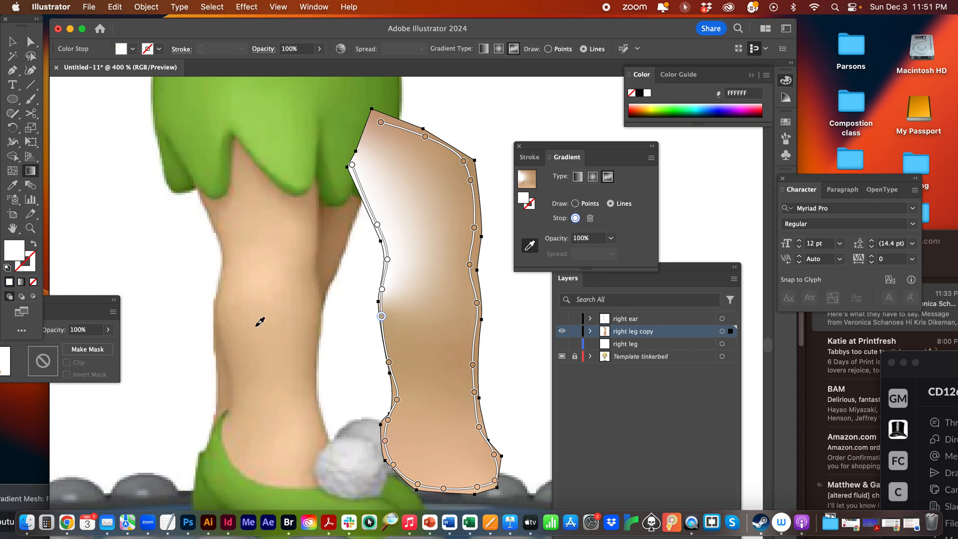
left_click(381, 289)
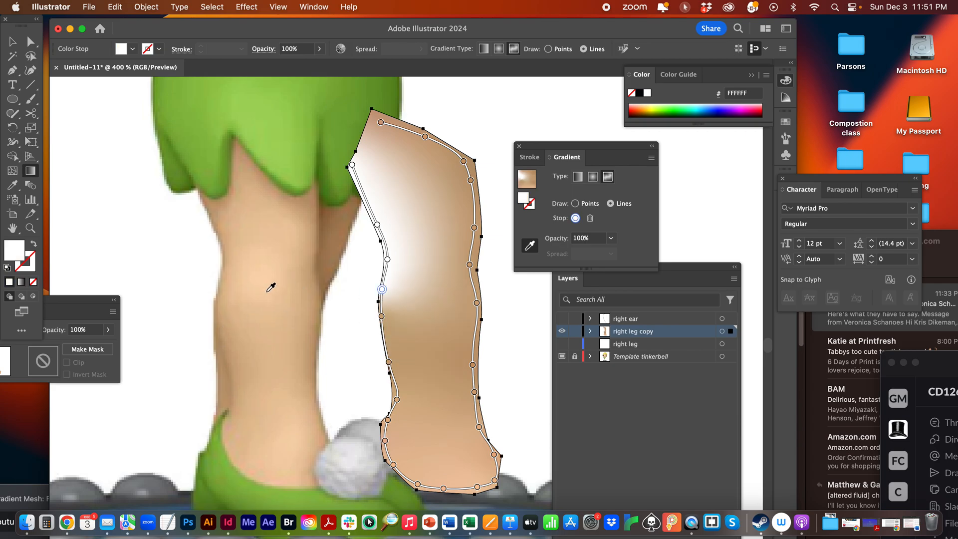
left_click(228, 287)
left_click(388, 259)
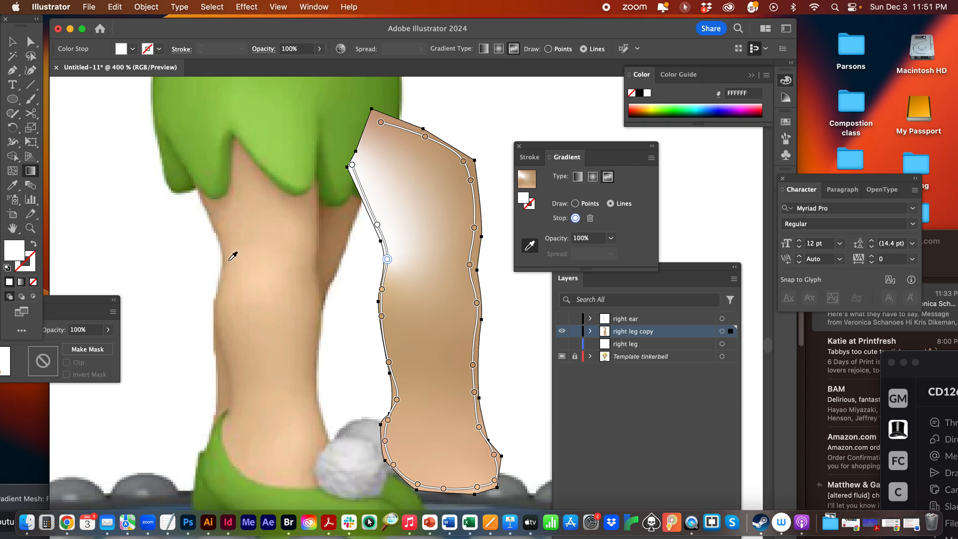
left_click(233, 255)
Step: Recolor the two topmost left-edge stops with skin tones sampled from the template's upper leg beneath the skirt
left_click(377, 224)
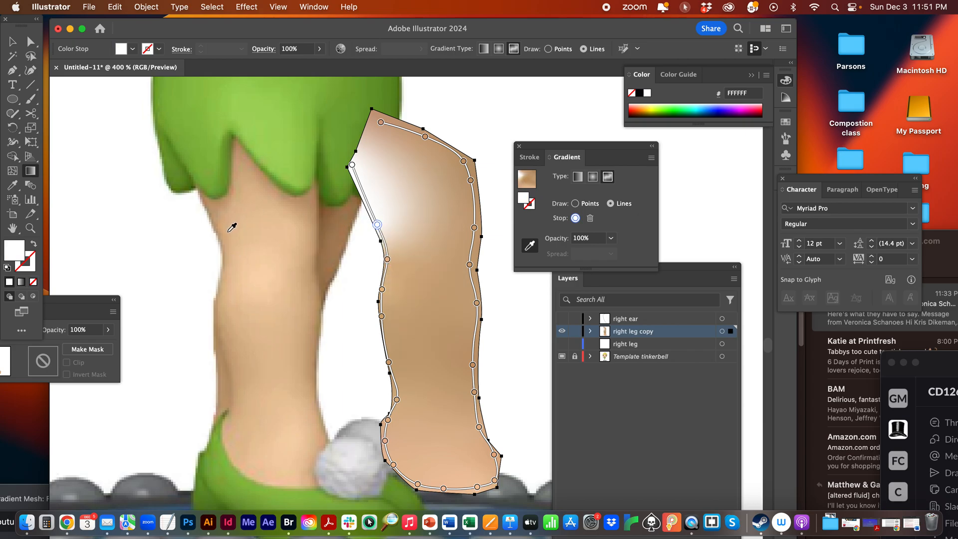
left_click(229, 234)
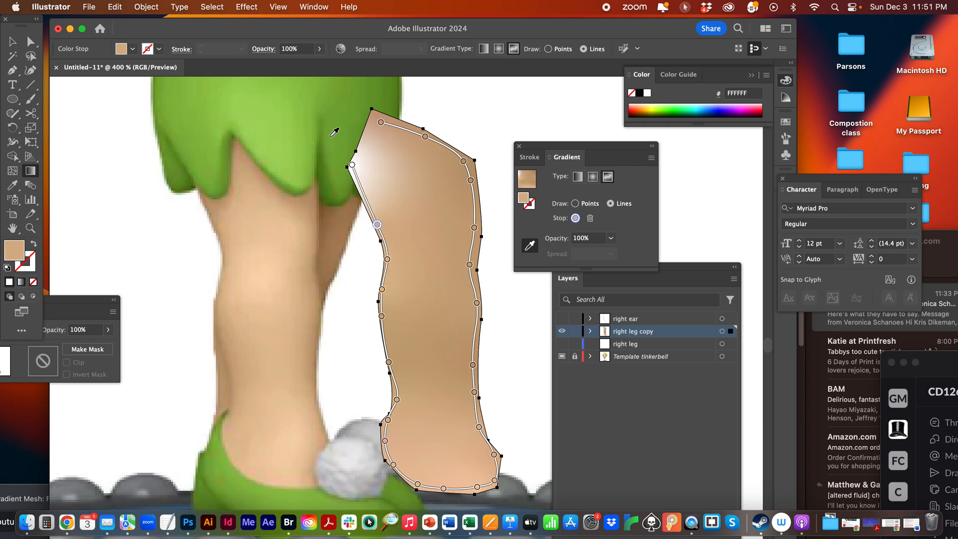
left_click(352, 165)
left_click(215, 209)
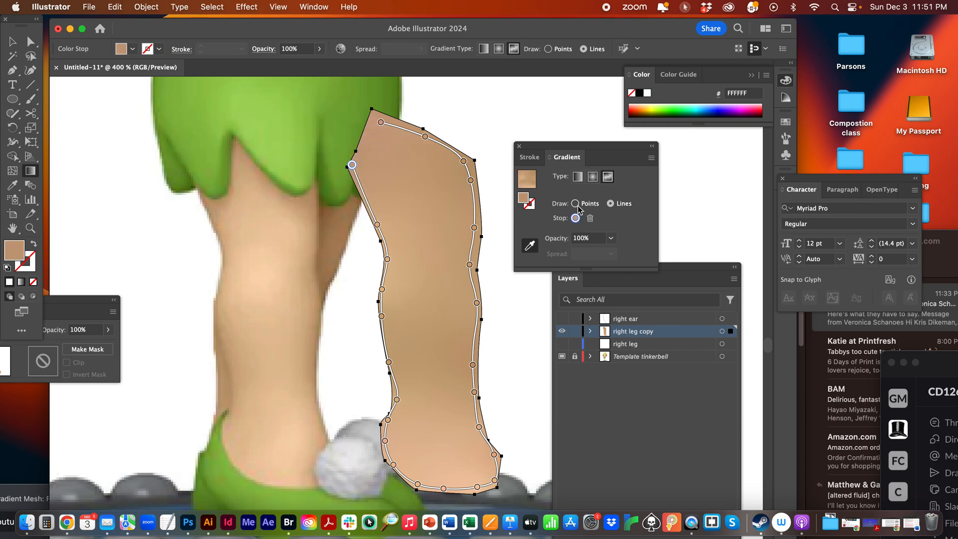
Step: Draw a second gradient line inside the leg's left edge, placing five stops from the upper thigh to the upper calf
left_click(576, 203)
left_click(611, 204)
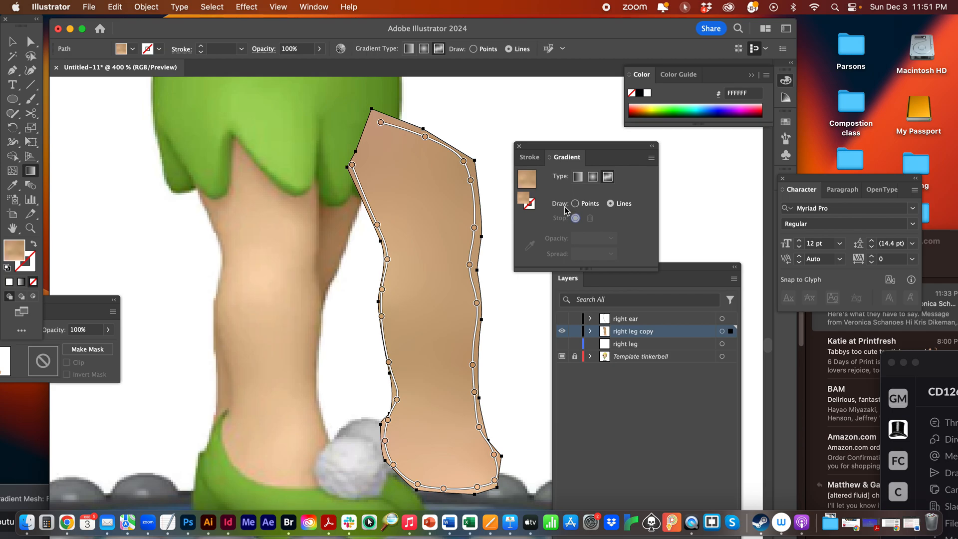
left_click(374, 141)
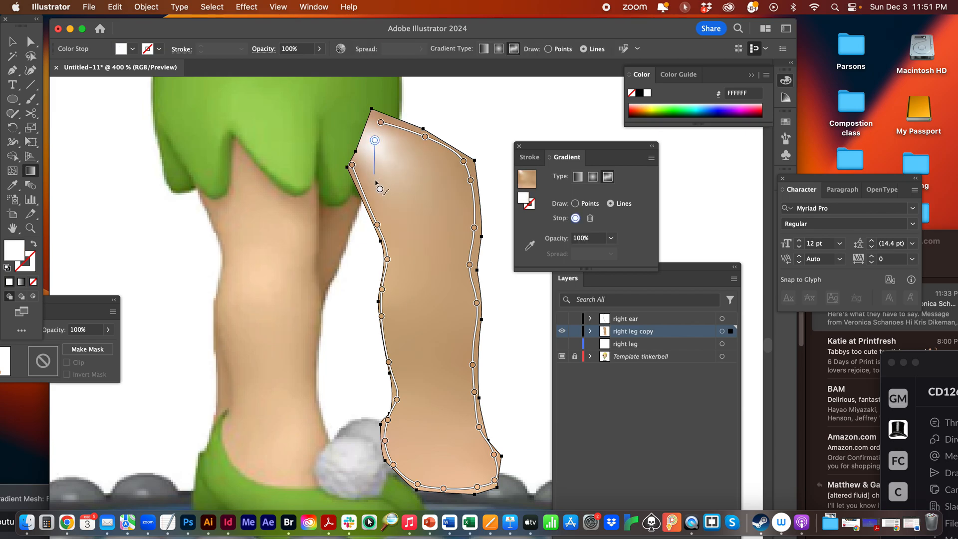
left_click(386, 198)
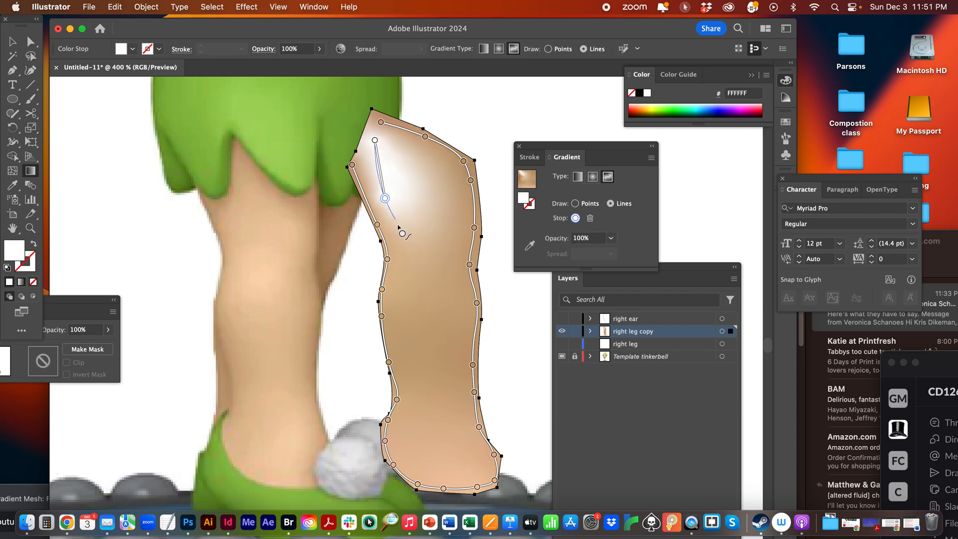
left_click(404, 275)
key("Escape")
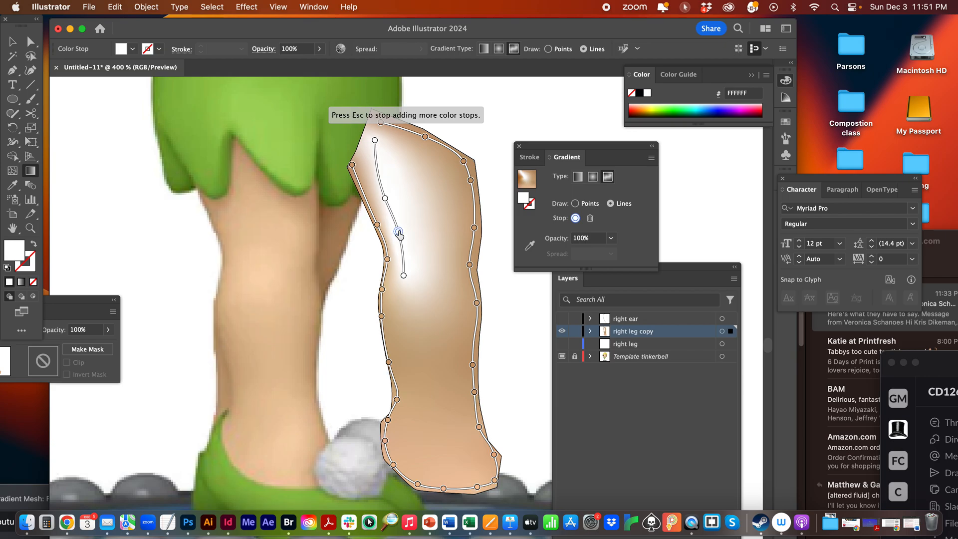
left_click(402, 329)
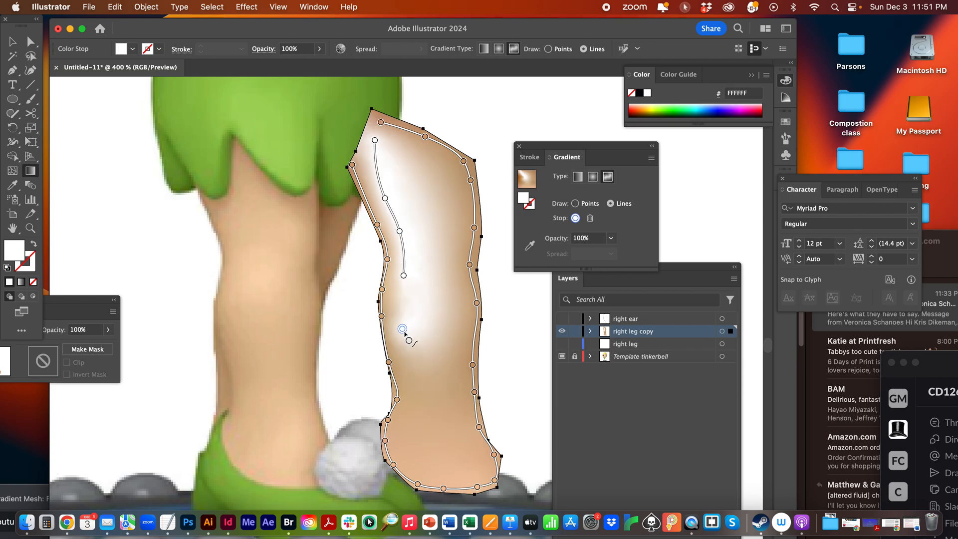
key("Escape")
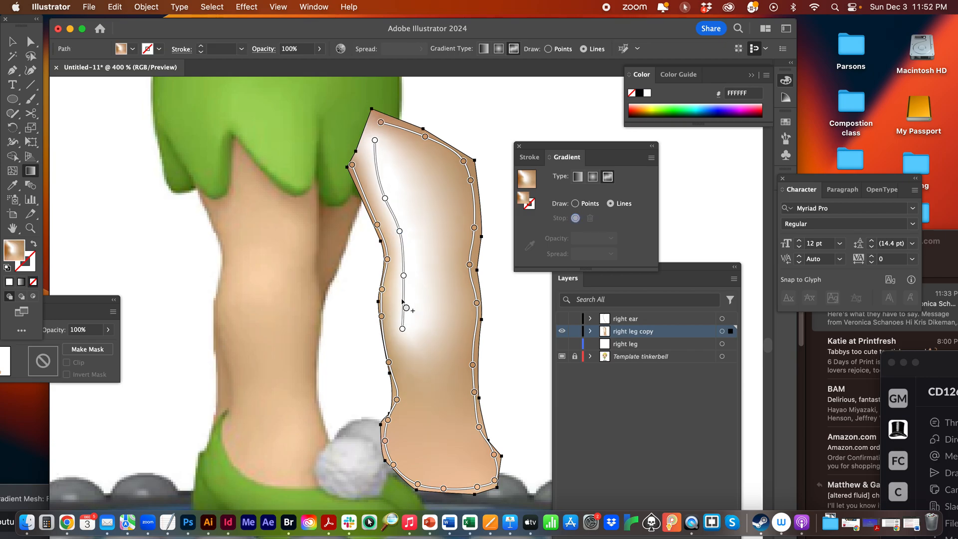
Step: Add a stop to the inner line just below the knee and extend the line to a new stop on the lower calf
left_click(401, 300)
double_click(401, 300)
left_click(420, 364)
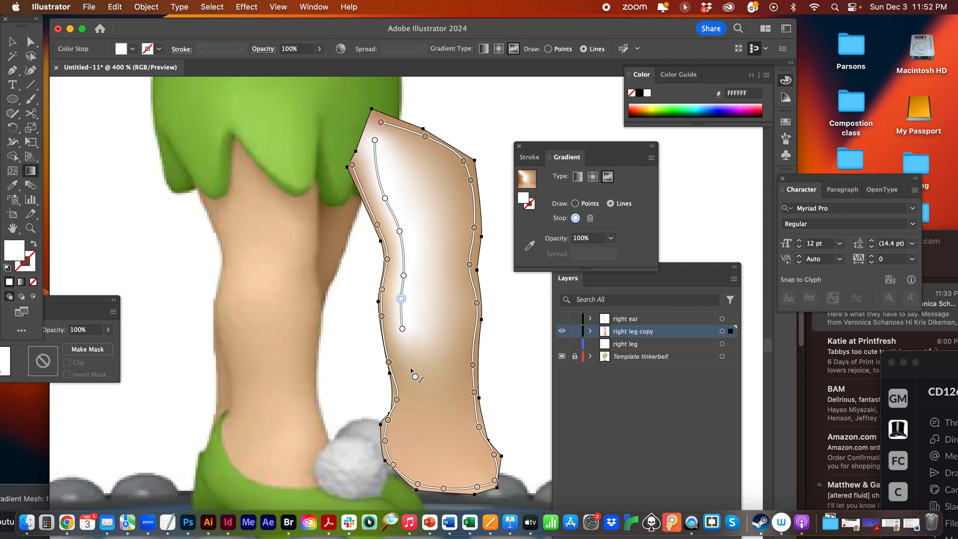
left_click(410, 368)
left_click(402, 329)
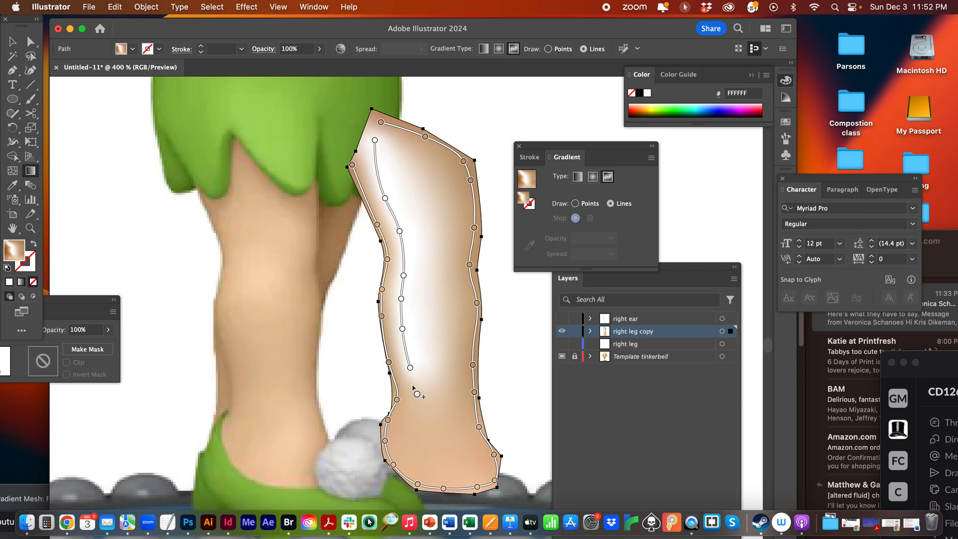
Step: Continue the inner line from the lower calf through the ankle and heel, then across the foot to the toe side
left_click(410, 368)
left_click(408, 410)
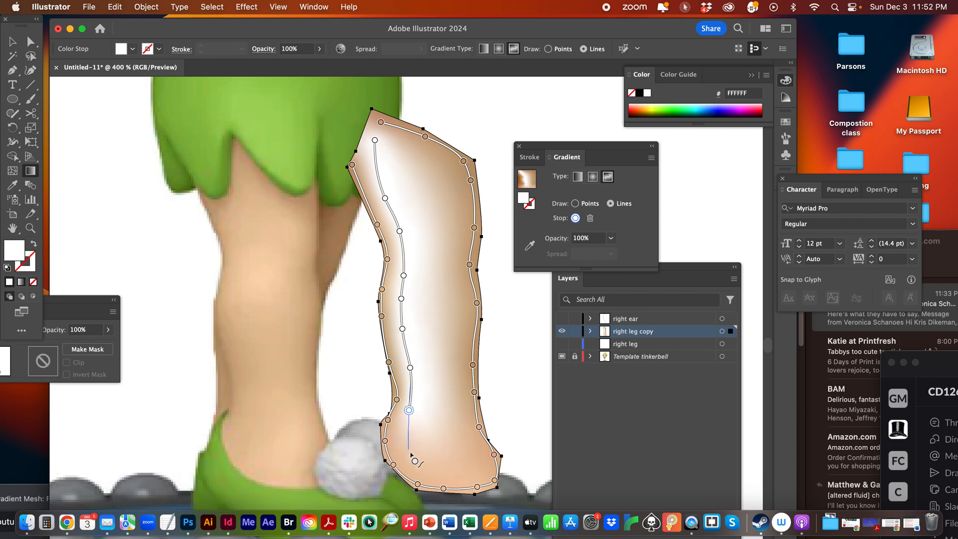
left_click(411, 454)
left_click(445, 473)
left_click(478, 469)
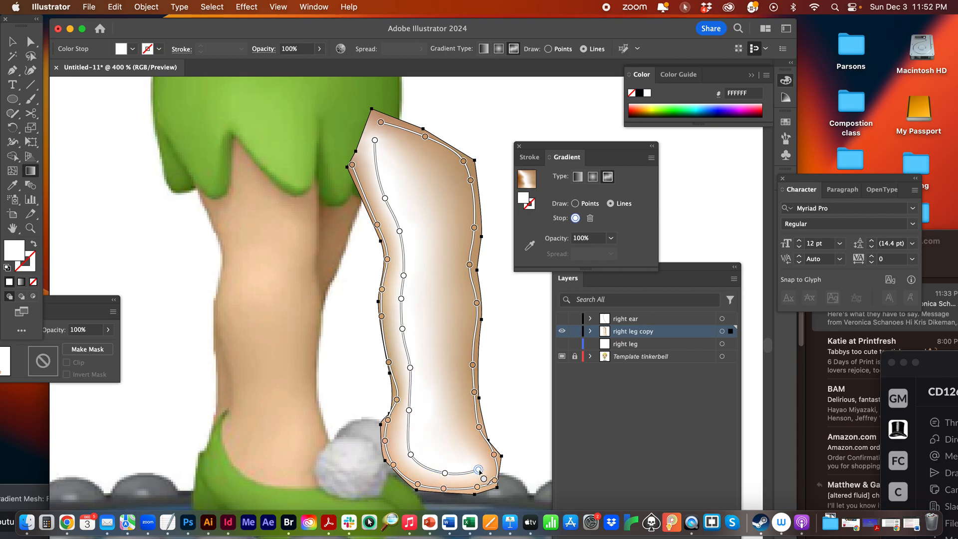
Step: Run the inner line up the leg's right side with four stops and close it at its first stop on the upper thigh
left_click(452, 405)
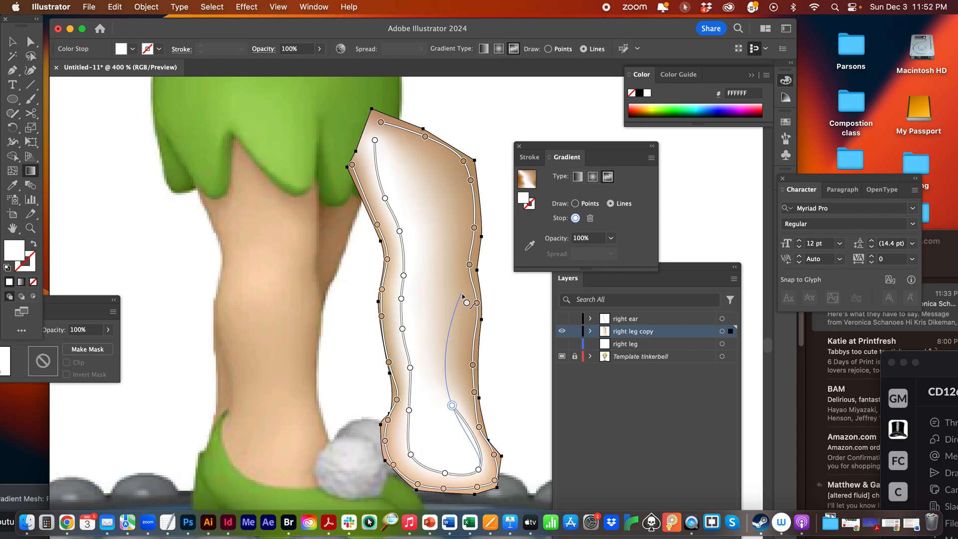
left_click(461, 289)
left_click(451, 202)
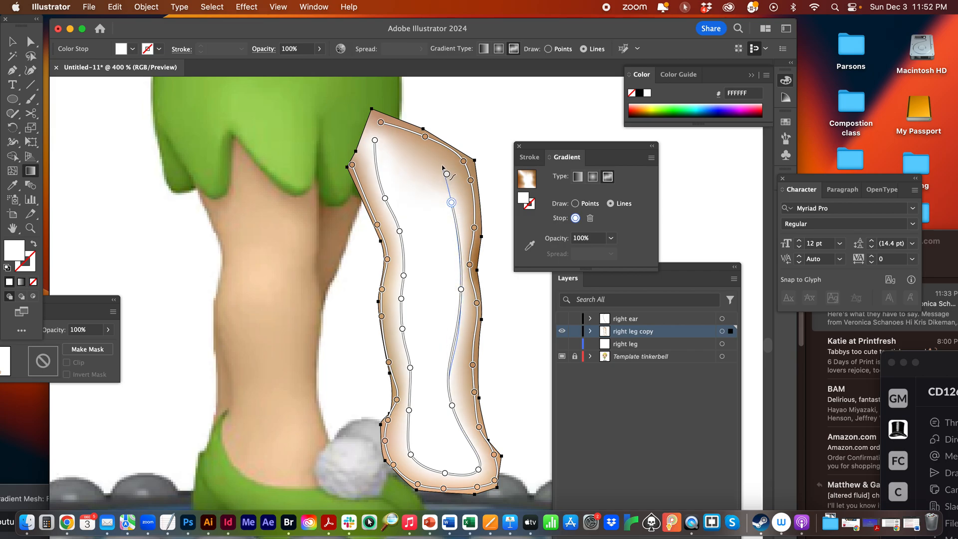
left_click(440, 163)
left_click(375, 141)
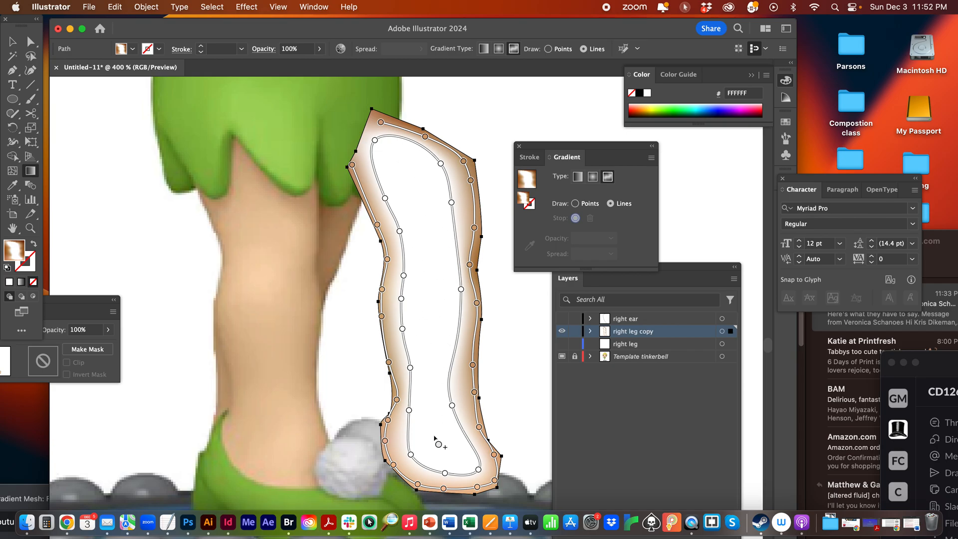
Step: Recolor the inner line's three uppermost left-side stops with tones sampled from the template's skirt edge and upper leg
left_click(375, 141)
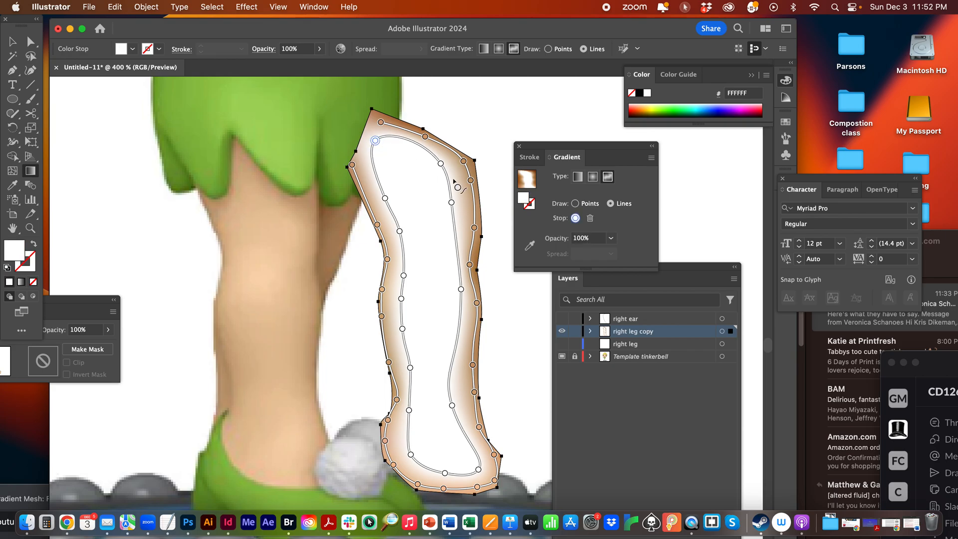
left_click(529, 245)
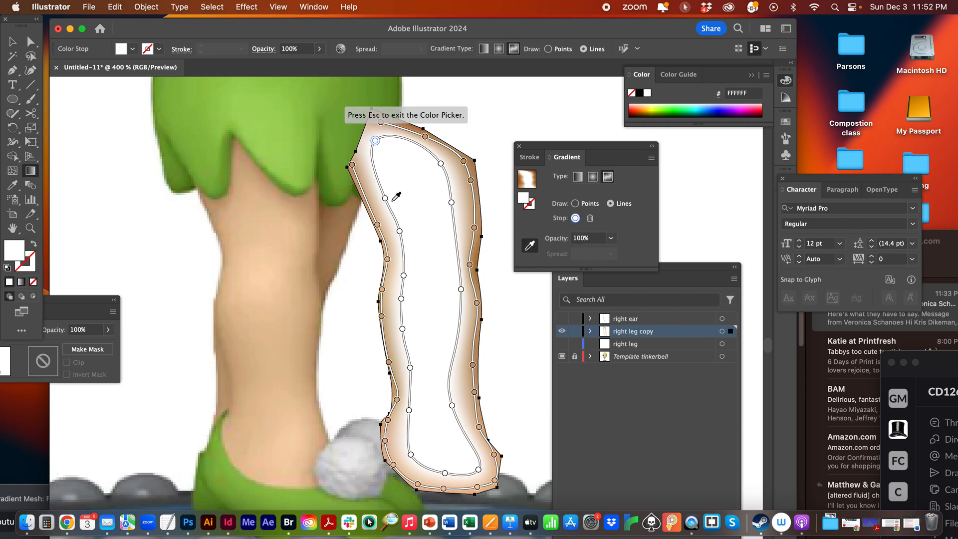
left_click(243, 170)
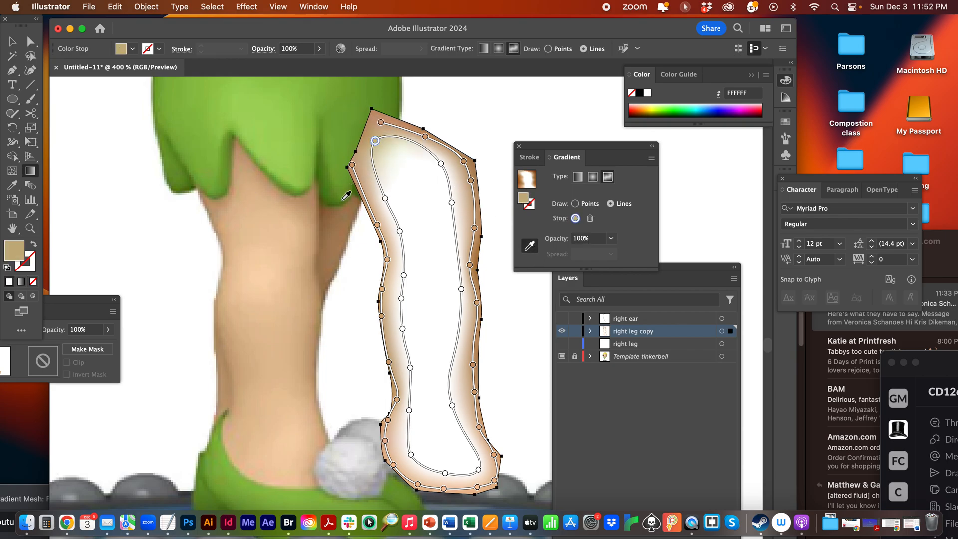
left_click(385, 199)
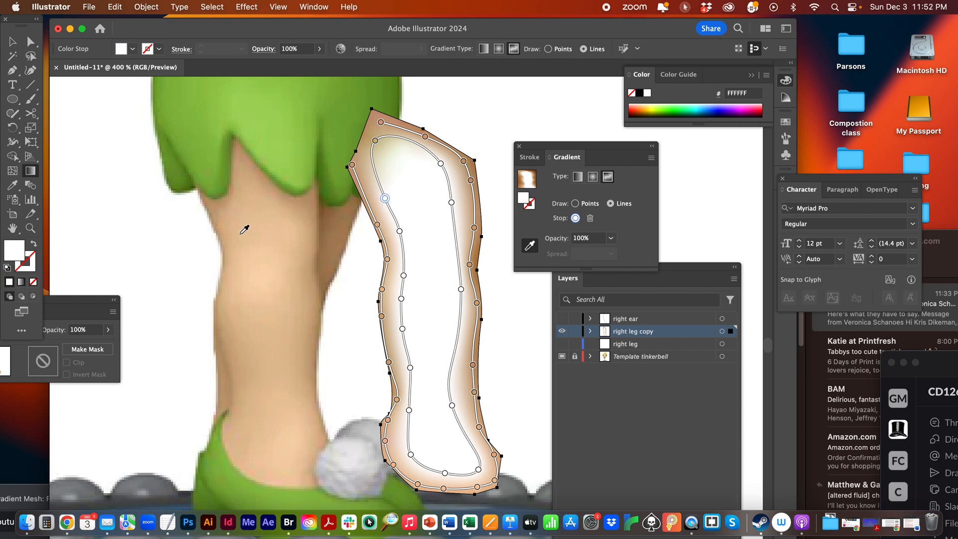
left_click(244, 229)
left_click(399, 231)
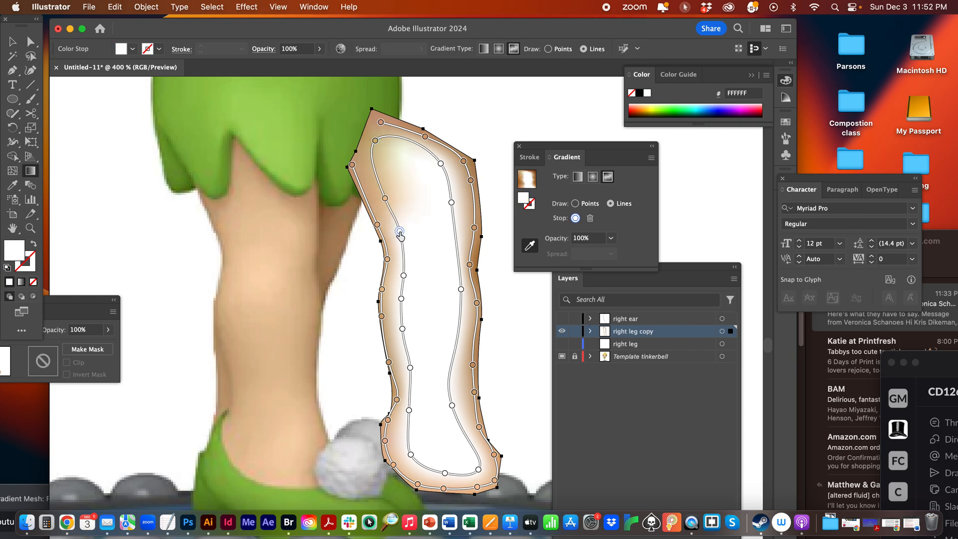
left_click(245, 231)
Step: Recolor the inner line's next three left-side stops, from the knee to the upper calf, with skin tones sampled from the template leg
left_click(404, 275)
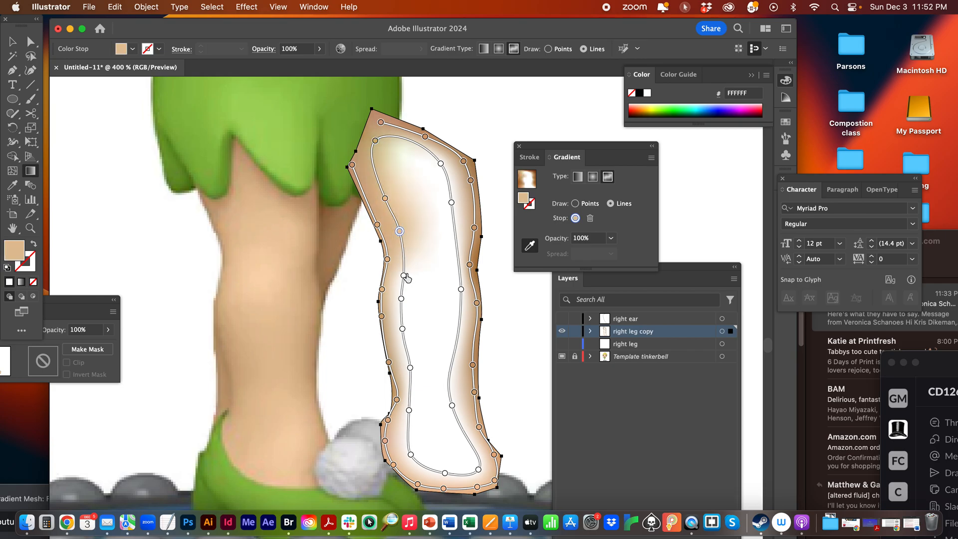
left_click(243, 270)
left_click(401, 299)
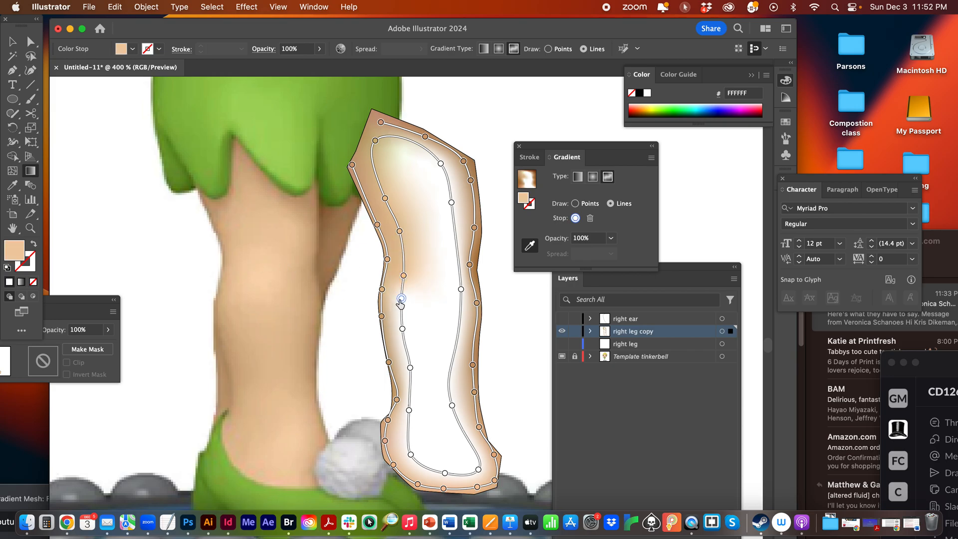
left_click(243, 293)
left_click(403, 329)
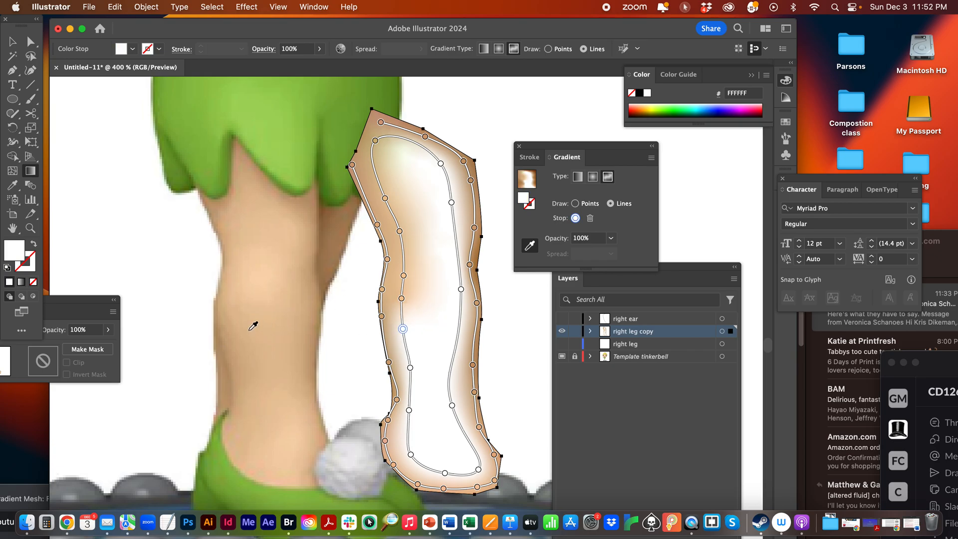
left_click(242, 330)
Step: Recolor the inner line's left-side lower calf and ankle stops with skin tones sampled from the template's lower leg
left_click(410, 368)
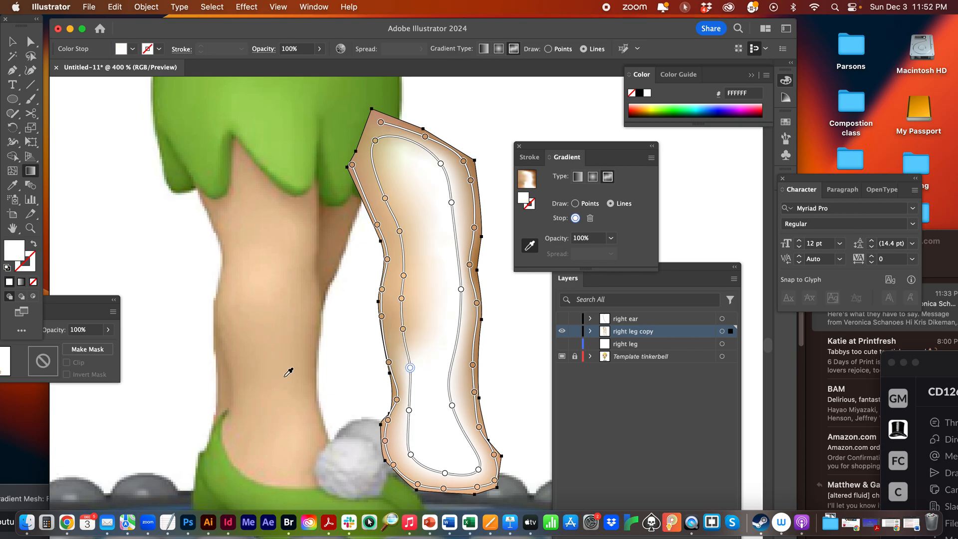
left_click(253, 372)
left_click(409, 410)
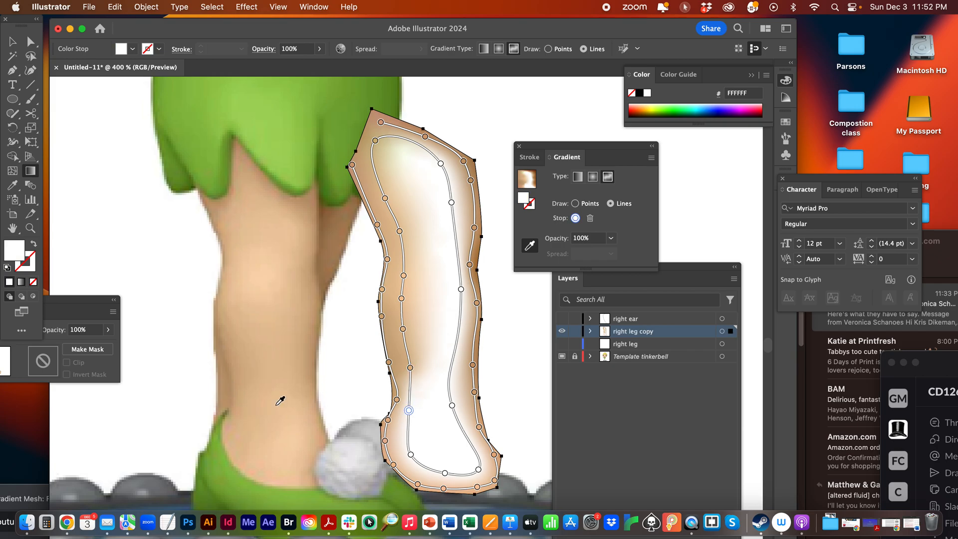
left_click(250, 403)
Step: Recolor the inner line's three stops around the foot with skin tones sampled from the template foot
left_click(410, 455)
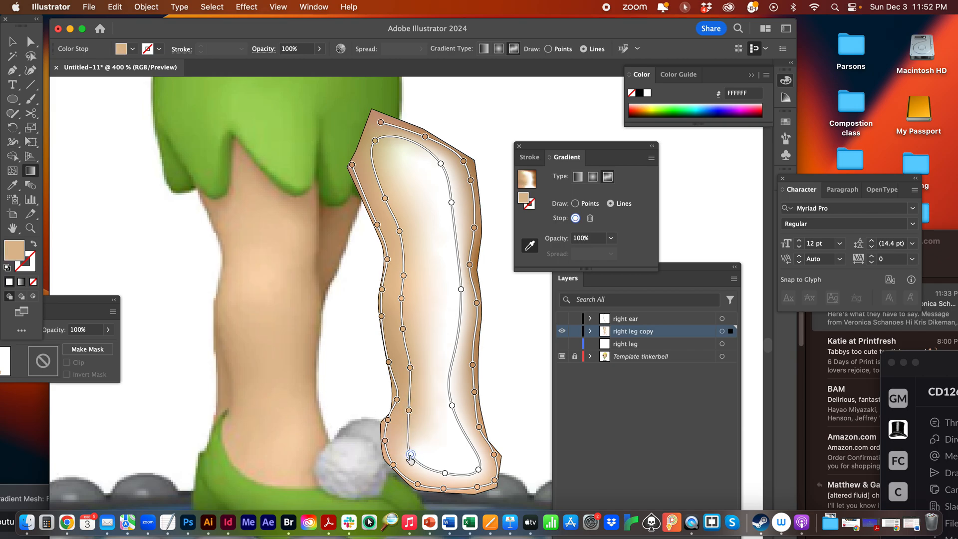
left_click(258, 447)
left_click(445, 474)
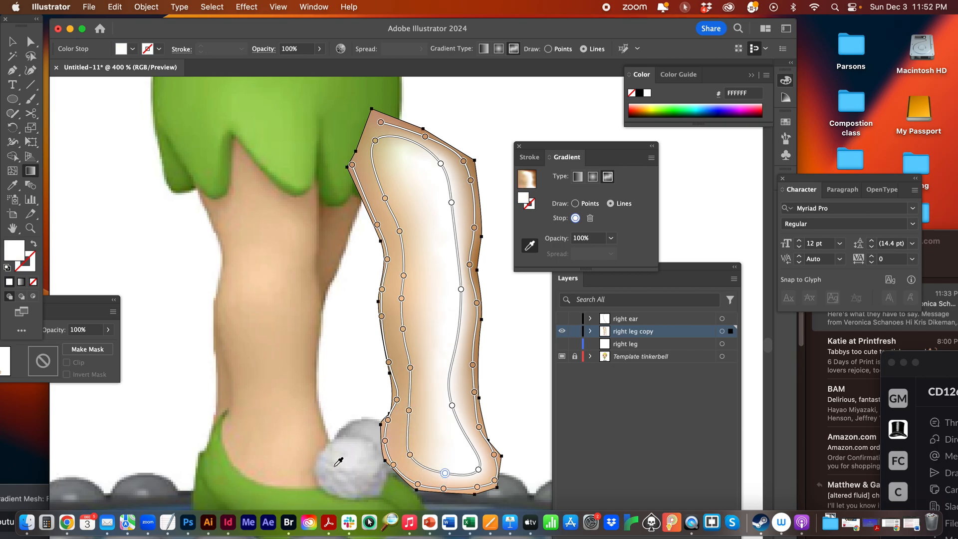
left_click(285, 465)
left_click(479, 471)
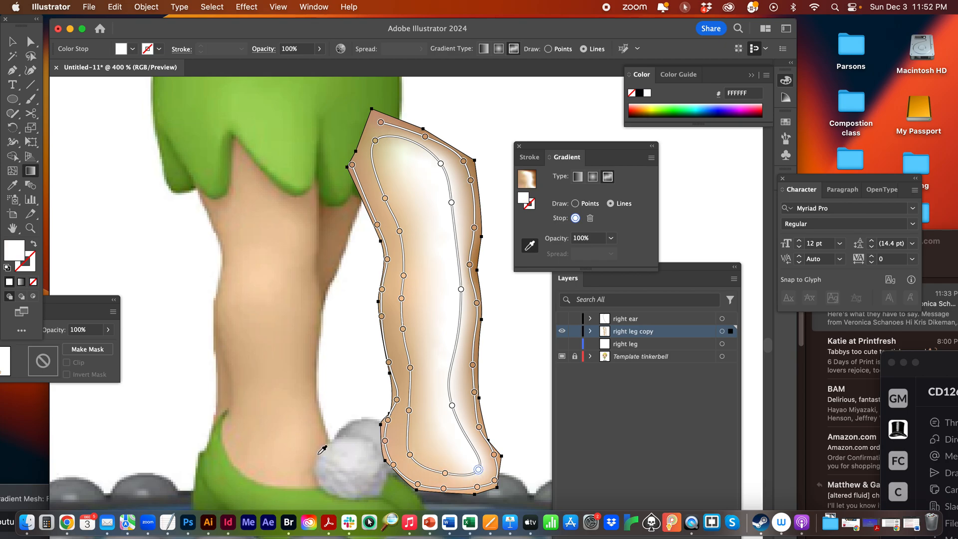
left_click(300, 456)
Step: Recolor the inner line's four right-side stops, from the ankle up to the thigh, with skin tones sampled from the template leg
left_click(451, 405)
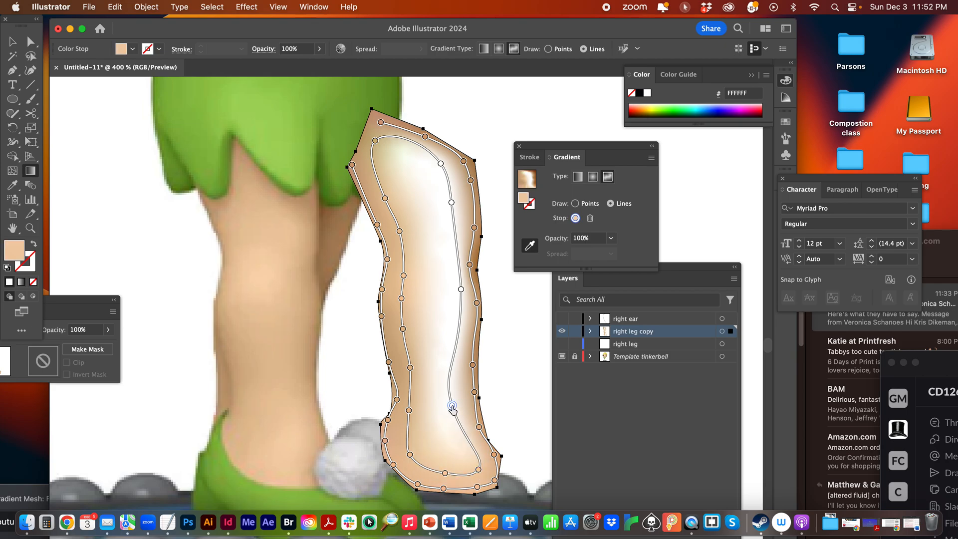
left_click(292, 405)
left_click(461, 289)
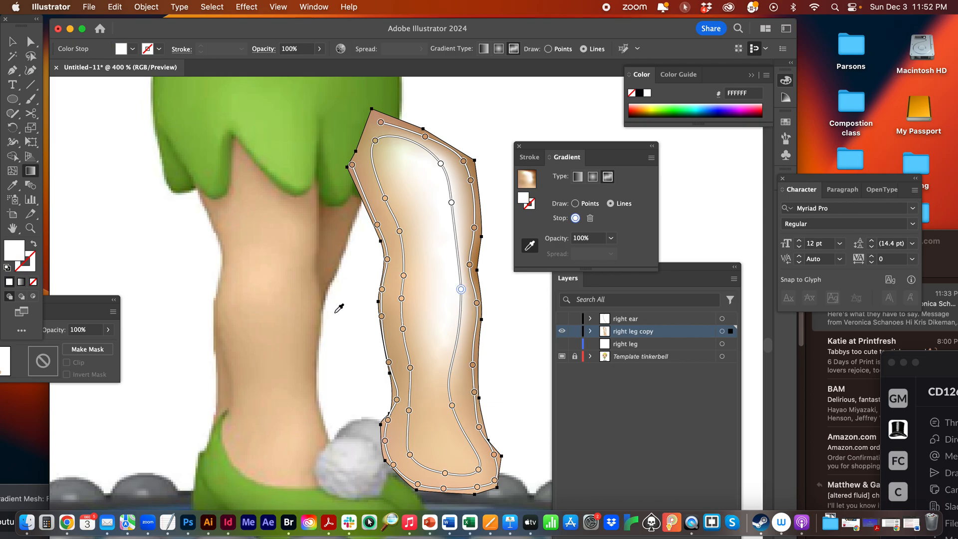
left_click(293, 302)
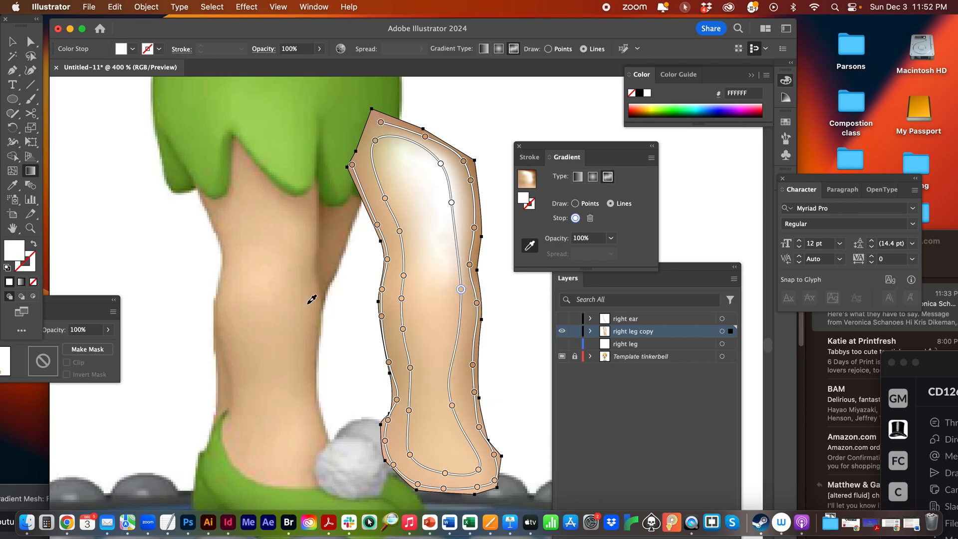
left_click(452, 203)
left_click(291, 231)
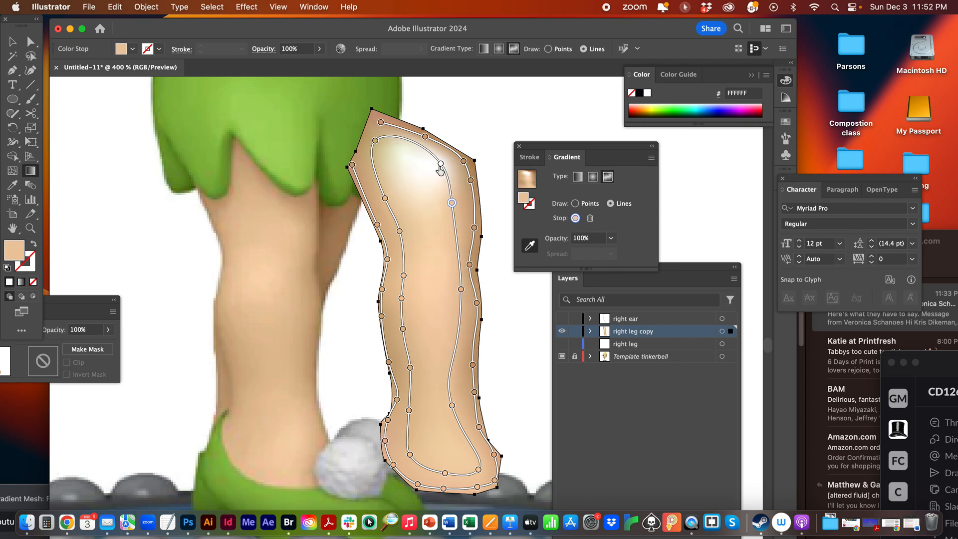
left_click(441, 163)
left_click(315, 347)
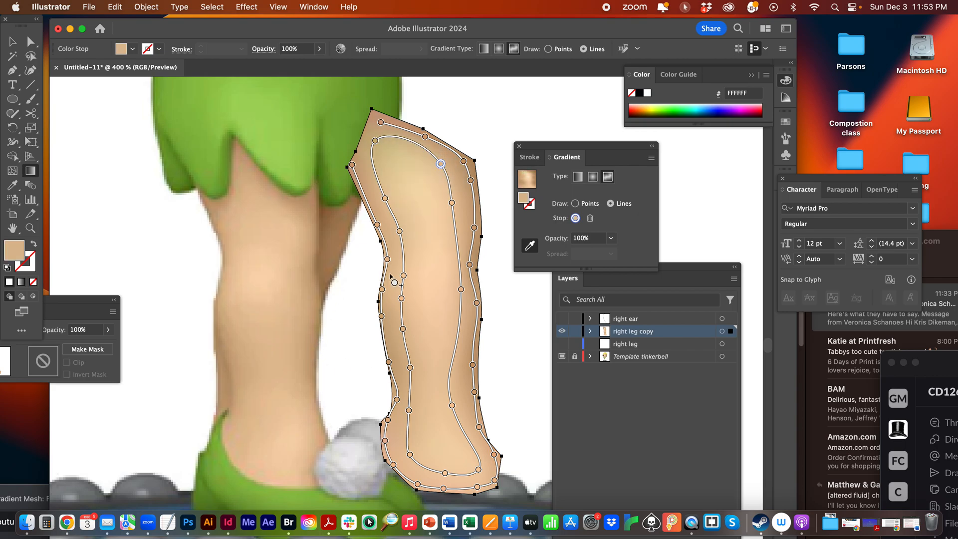
Step: Deselect the leg to compare its shading with the template, then reselect it and reopen its freeform gradient for editing
key("v")
left_click(97, 137)
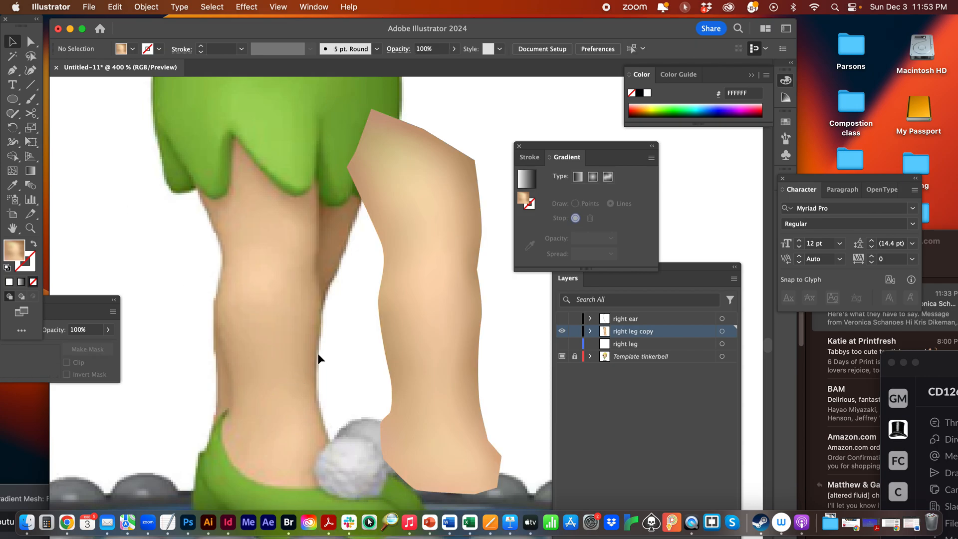
left_click(479, 374)
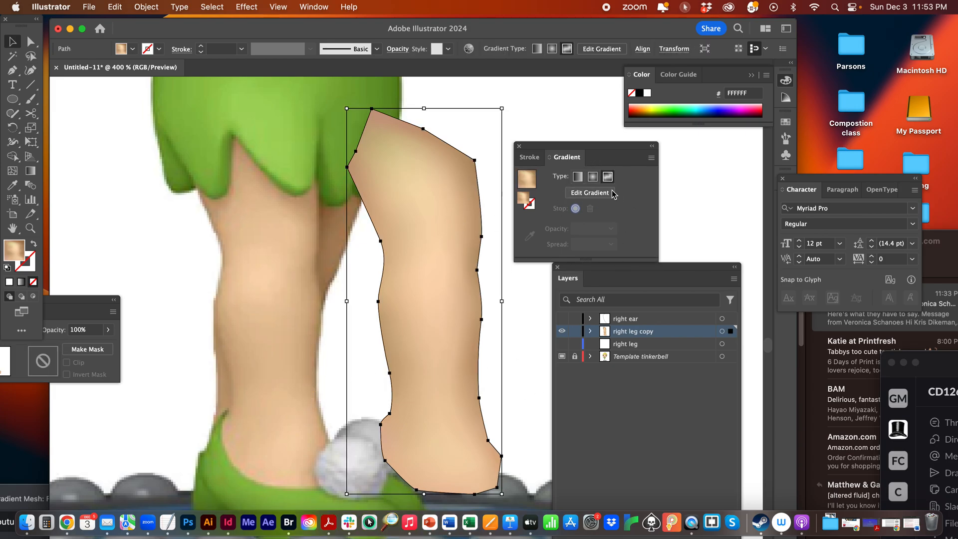
left_click(576, 193)
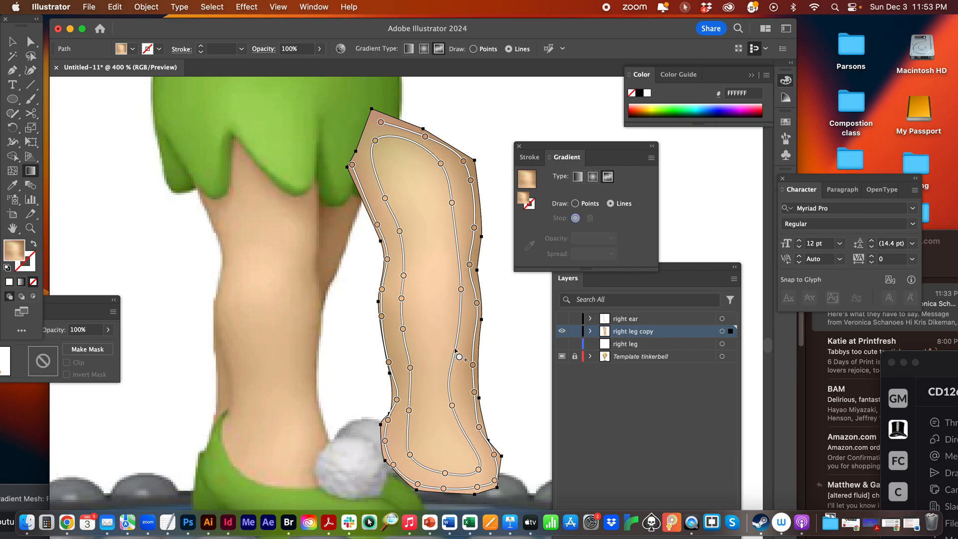
Step: Add a stop at the calf on the inner line's right side and shift it and the ankle stop toward the leg's outer edge
left_click(454, 354)
left_click_drag(455, 354, 462, 356)
left_click_drag(452, 405, 465, 409)
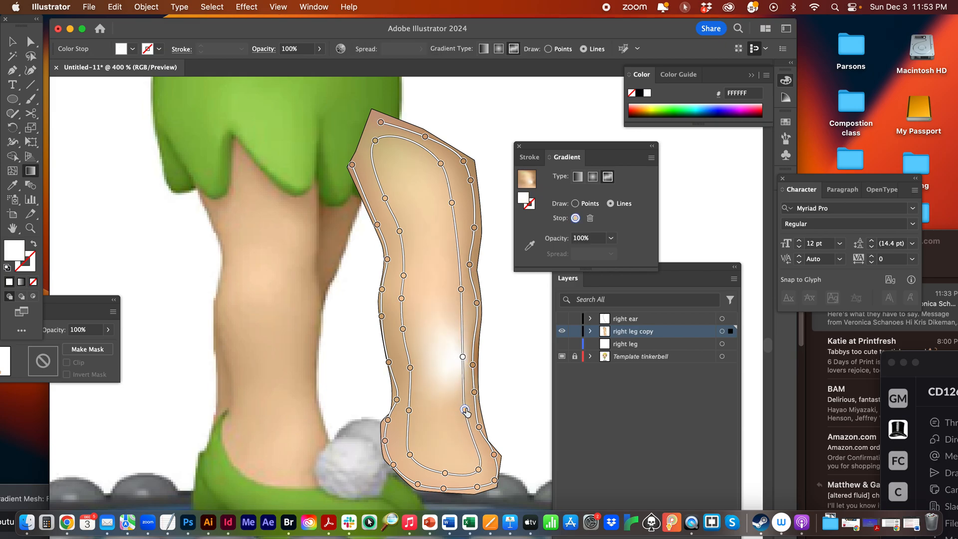
Step: Recolor the inner line's ankle and calf stops with skin tones sampled from the matching areas of the template leg
left_click(530, 245)
left_click(306, 407)
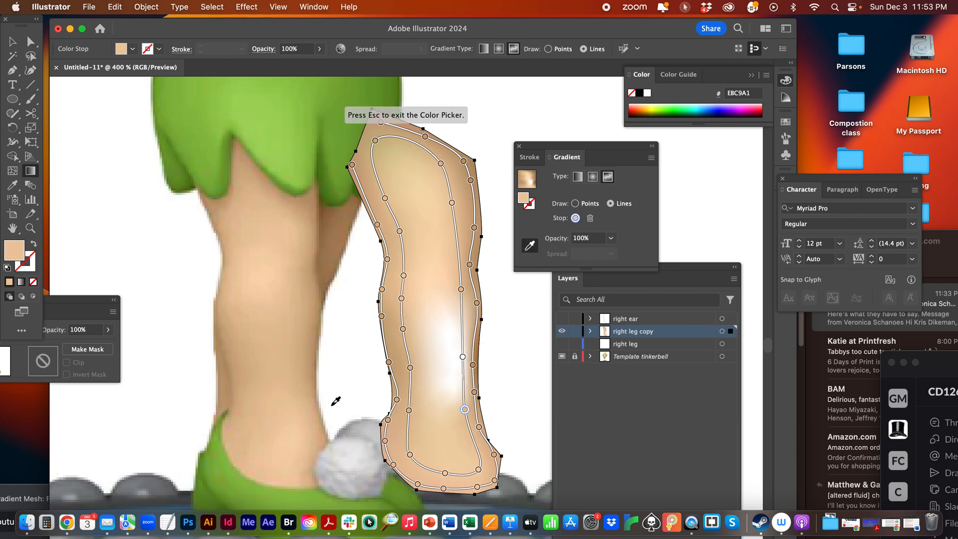
key("Escape")
left_click(463, 357)
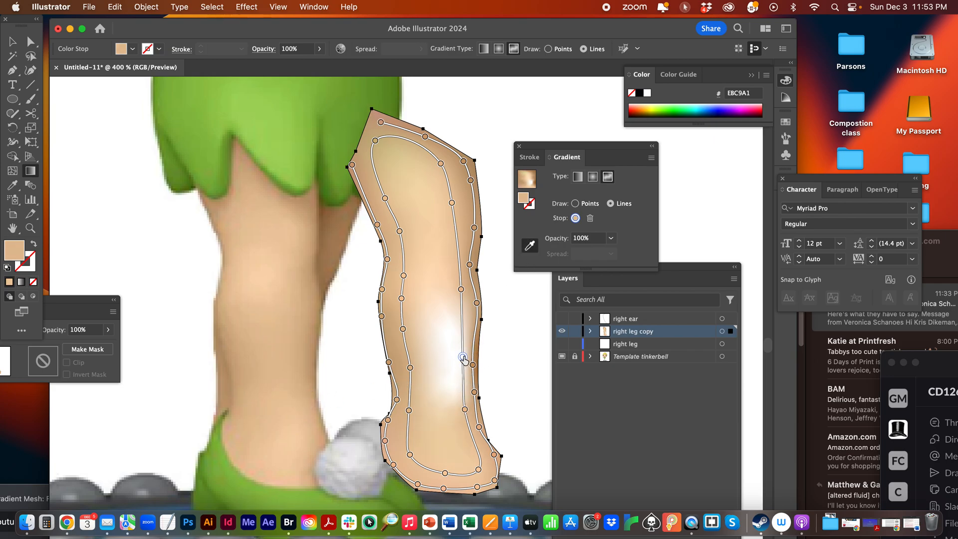
left_click(308, 369, "shift")
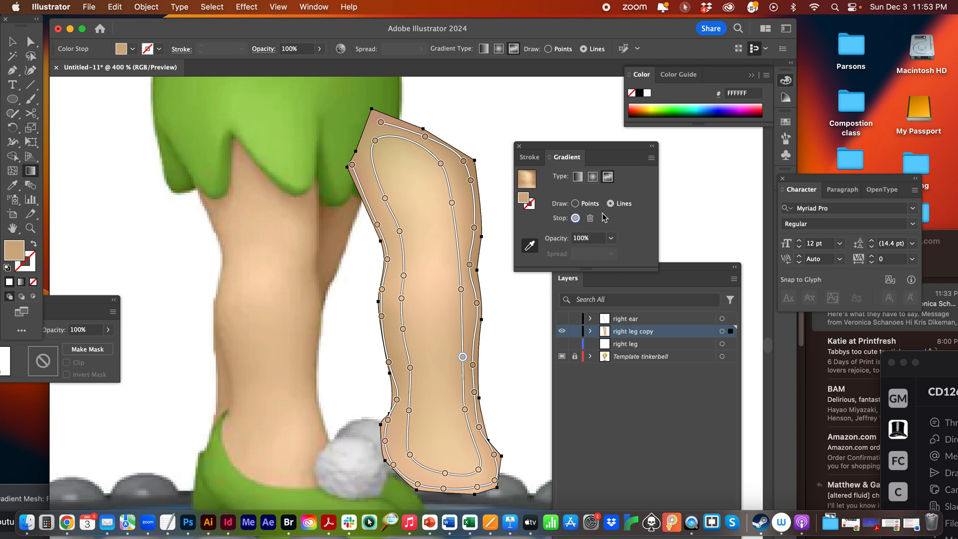
Step: Draw a third freeform gradient line with five stops down the middle of the leg, from the thigh to the ankle
left_click(599, 203)
left_click(610, 204)
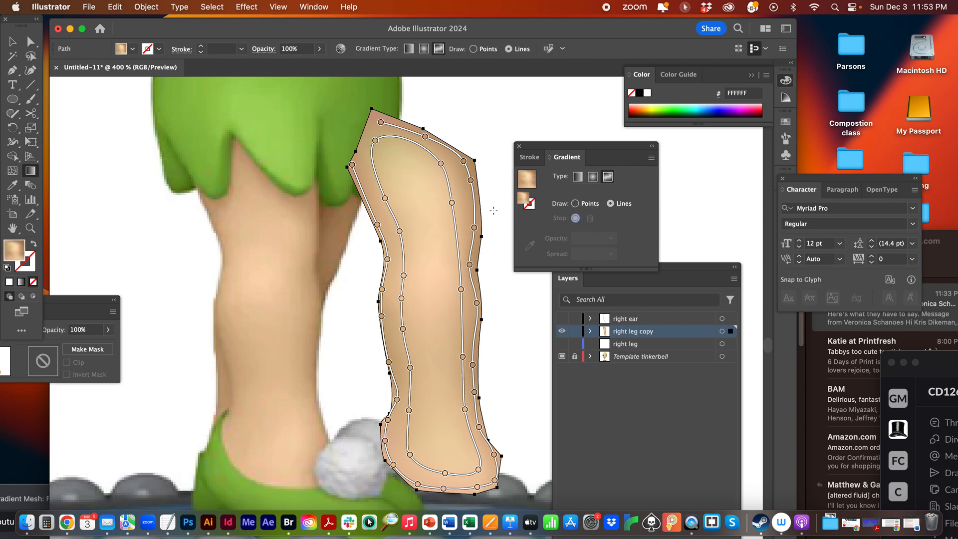
left_click(412, 179)
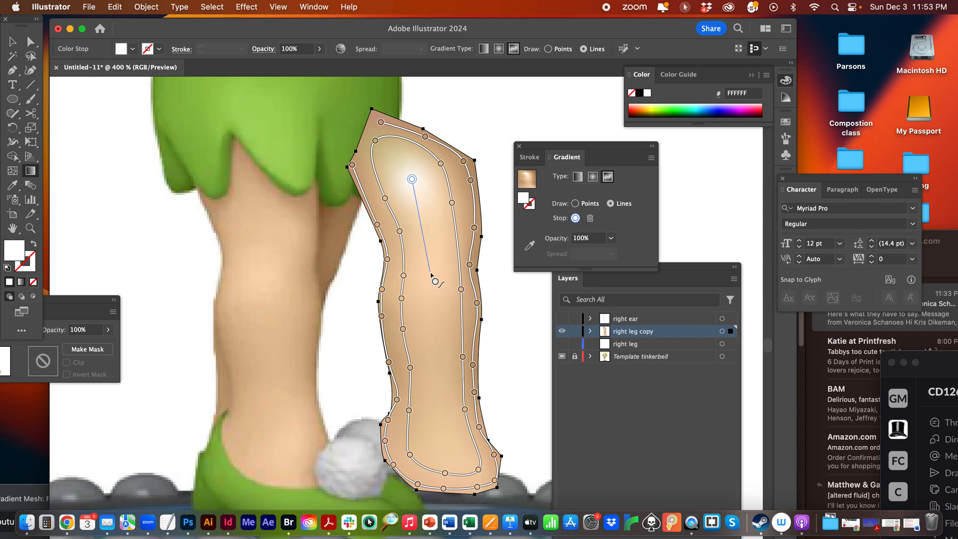
left_click(421, 212)
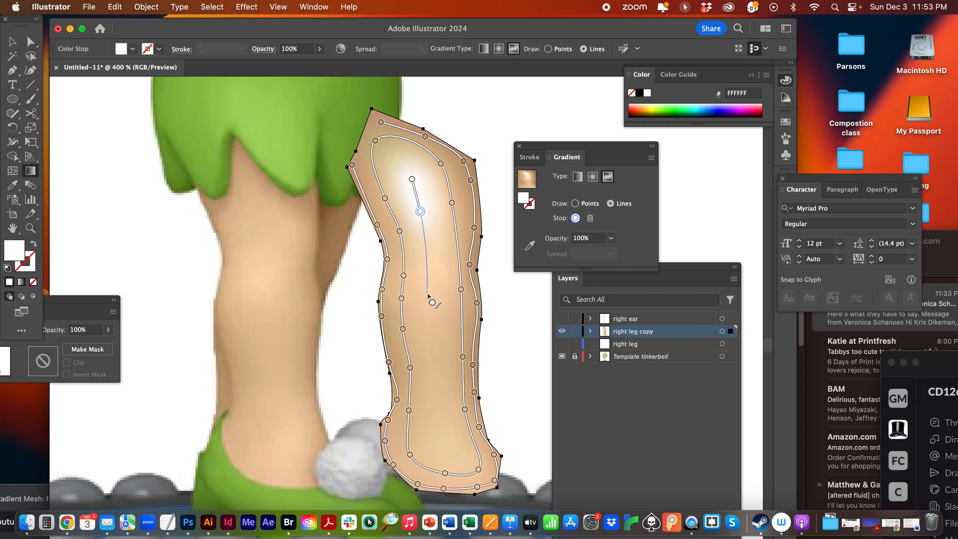
left_click(428, 294)
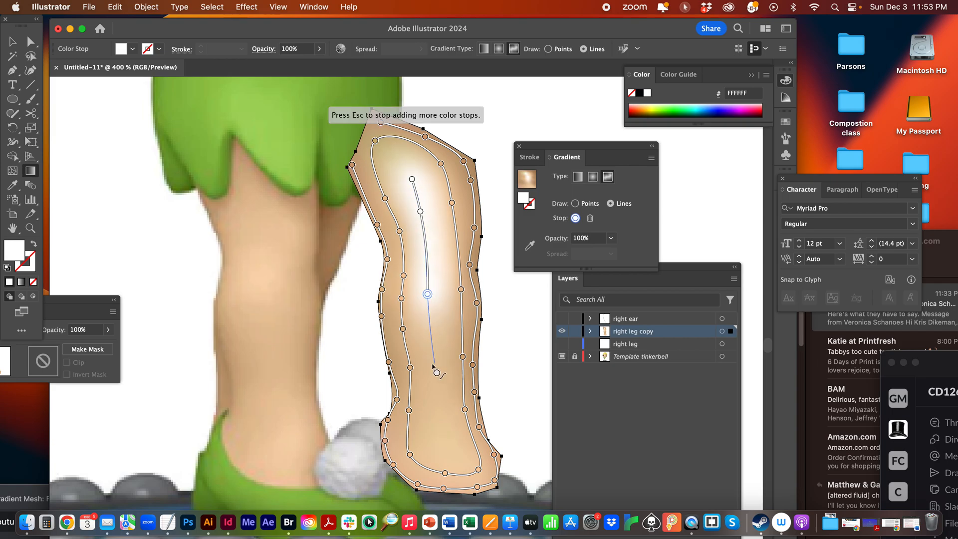
left_click(429, 338)
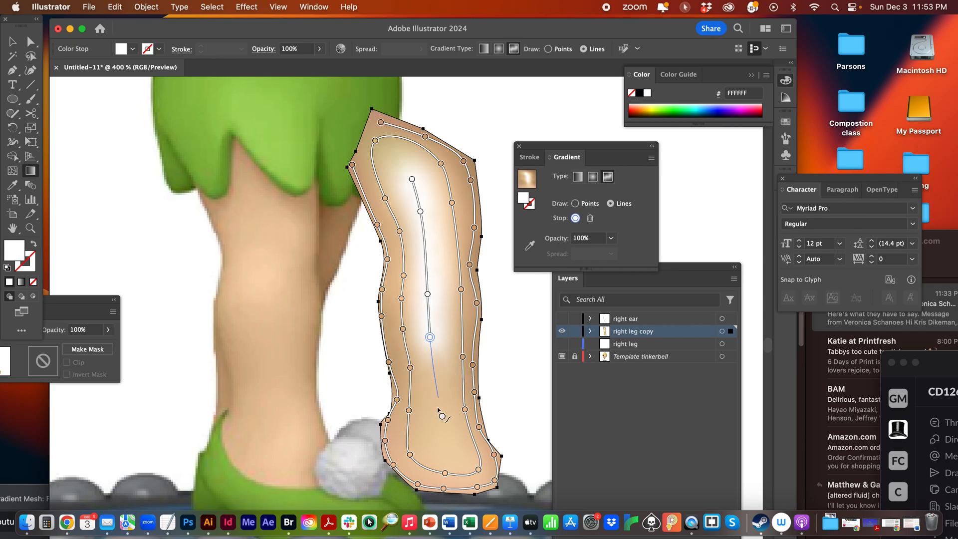
left_click(447, 437)
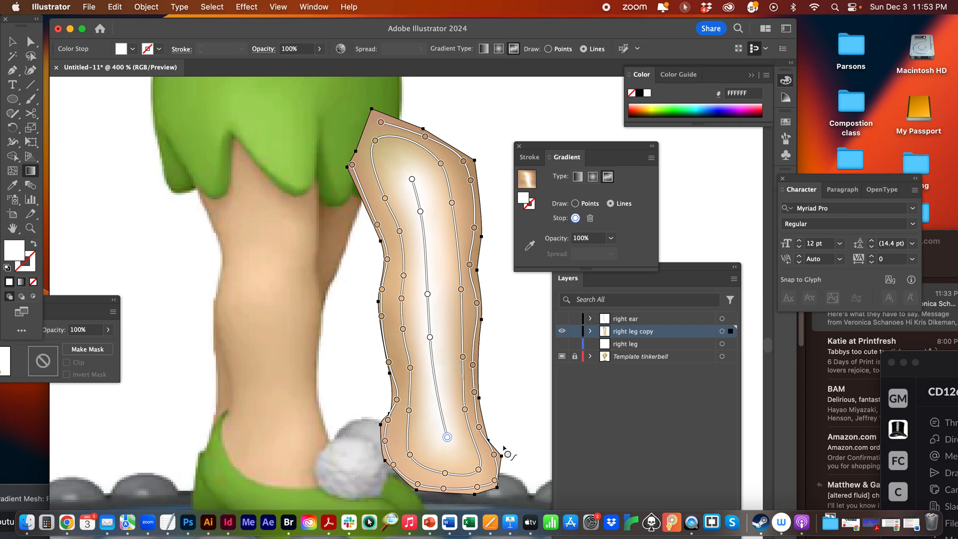
Step: Recolor the center line's five stops, from the ankle up to the thigh, with skin tones sampled from the template leg
left_click(530, 246)
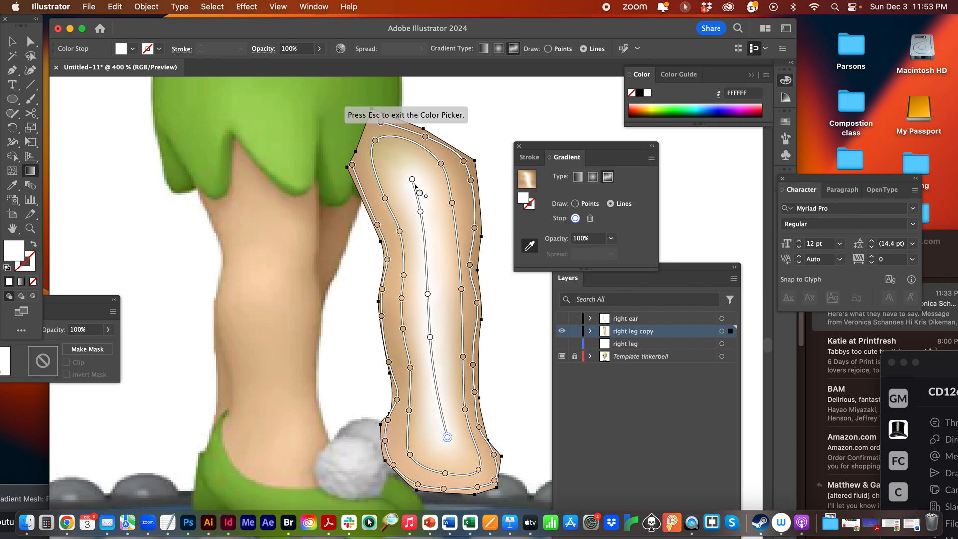
left_click(259, 200)
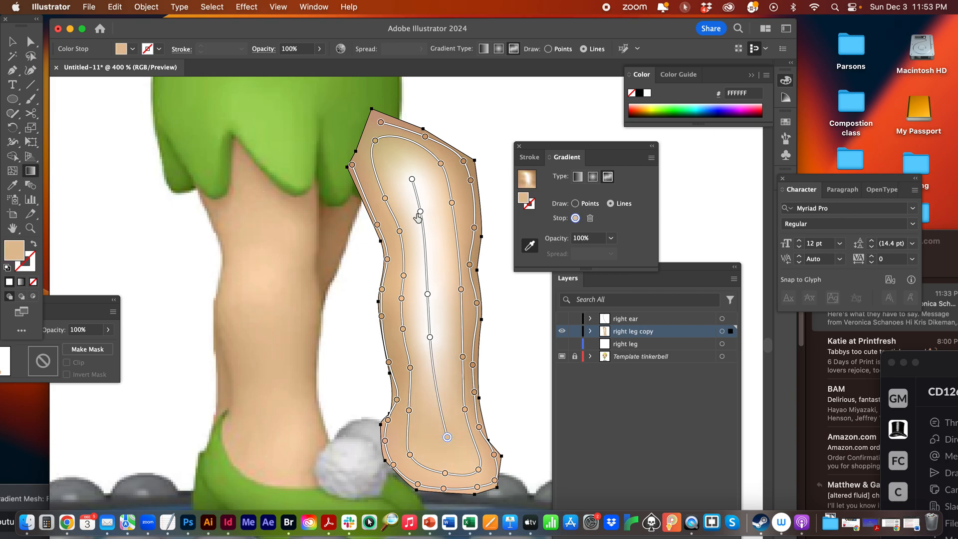
left_click(448, 438)
left_click(329, 416)
left_click(430, 338)
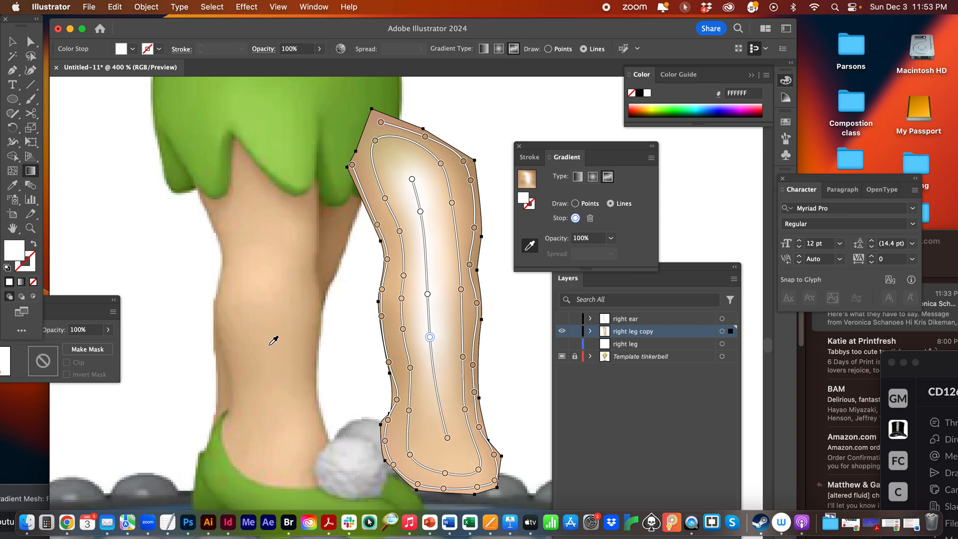
left_click(275, 337)
left_click(427, 294)
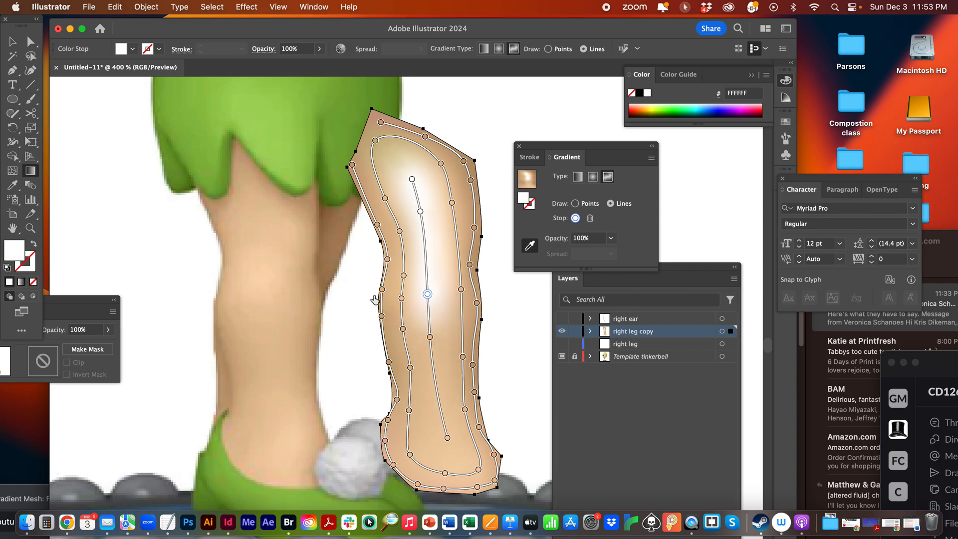
left_click(283, 307)
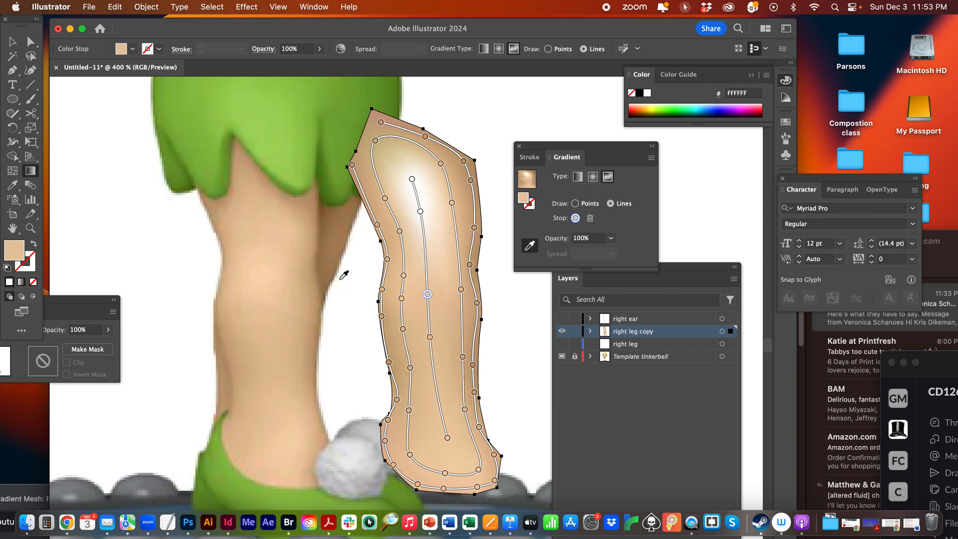
left_click(420, 212)
left_click(265, 233)
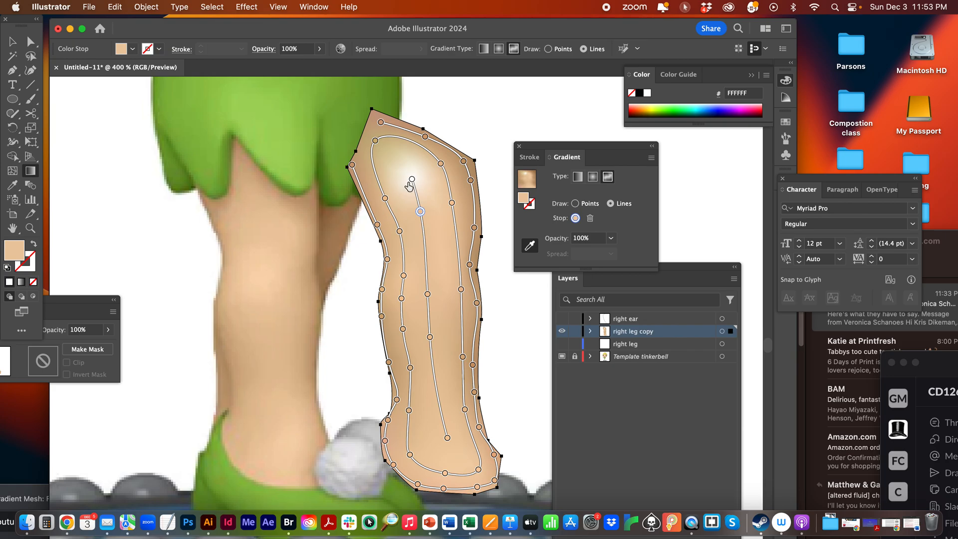
left_click(411, 179)
left_click(257, 192)
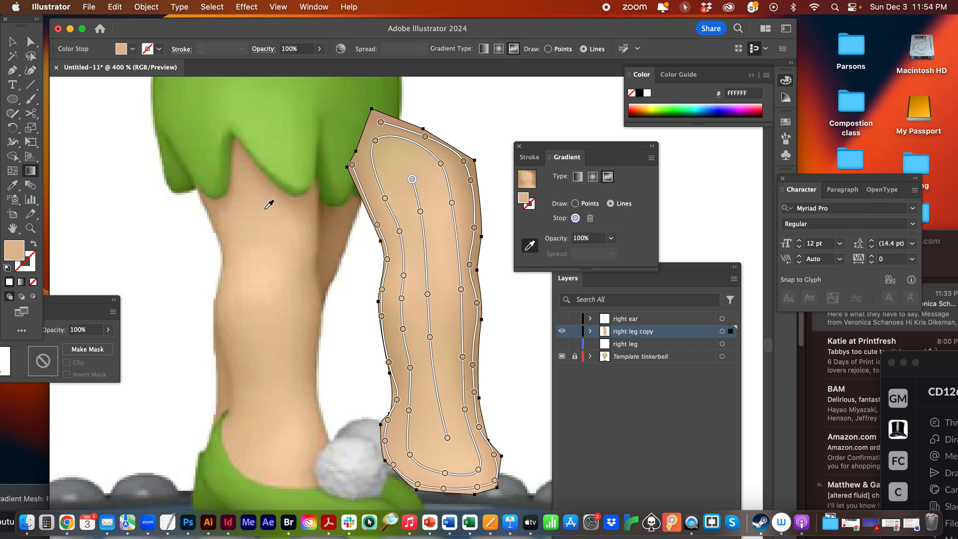
Step: Deselect the leg and return the unlocked Template tinkerbell image to its place beneath it, locking the template layer again
left_click(13, 41)
left_click(101, 291)
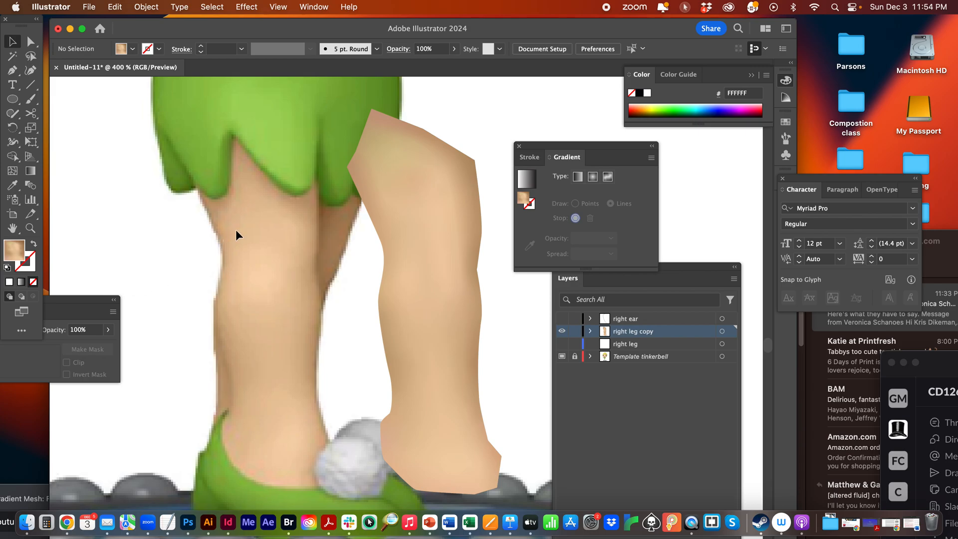
left_click(575, 357)
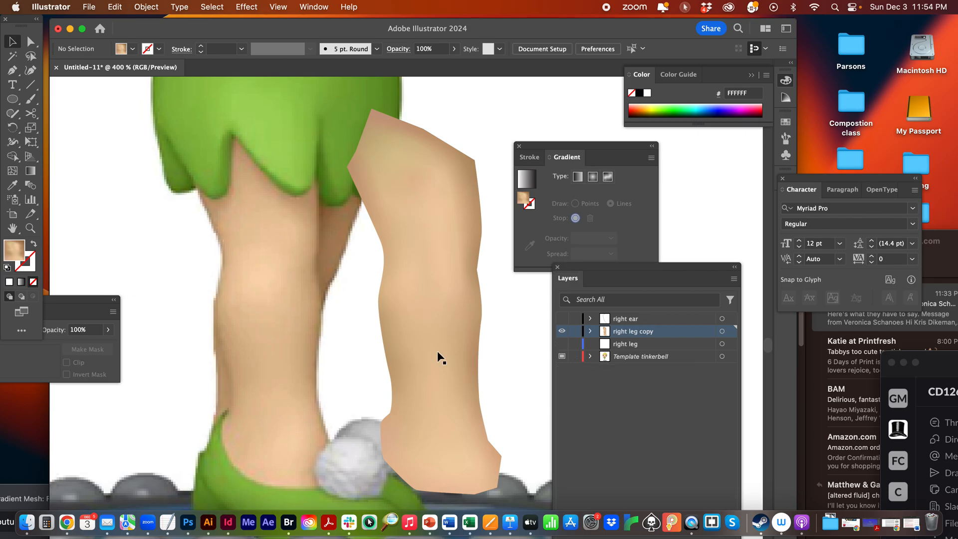
left_click(289, 259)
key("super+z")
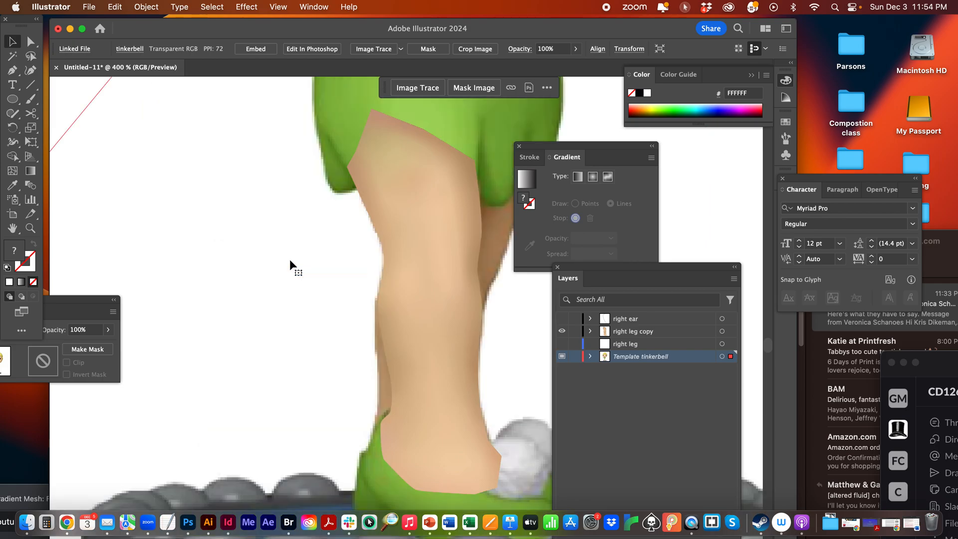
left_click(575, 357)
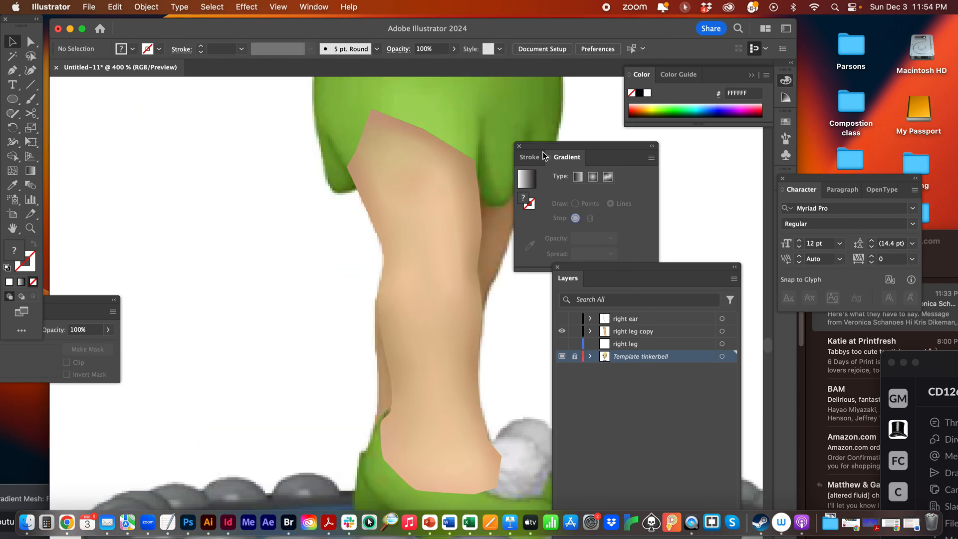
Step: Hide the right leg copy layer and examine the template's body and face, clearing the Gradient and Layers windows off the artwork
left_click_drag(533, 146, 731, 136)
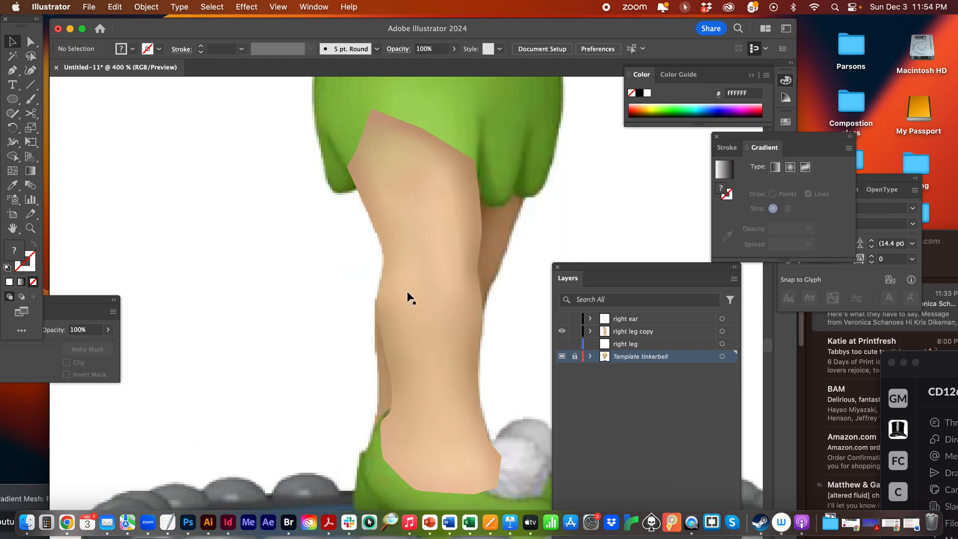
left_click(565, 338)
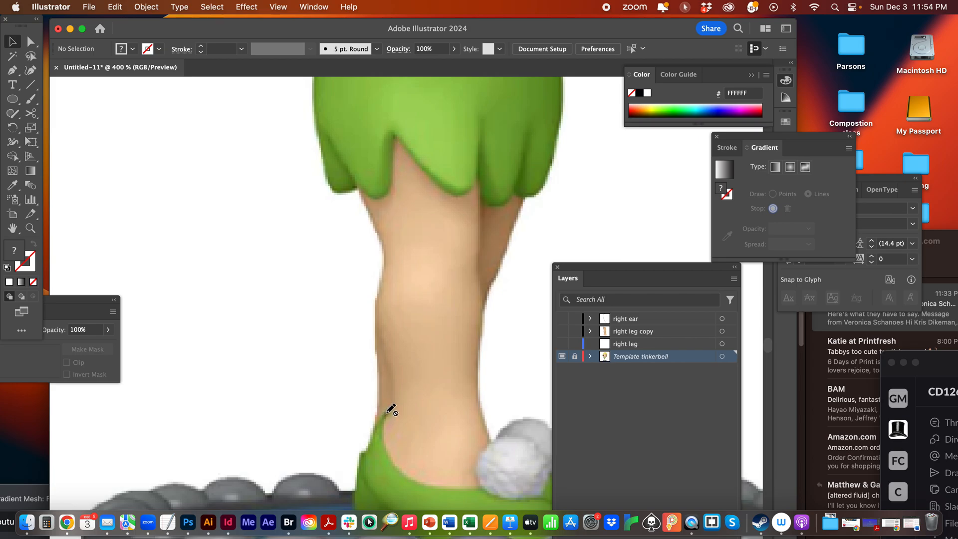
scroll(507, 348, "up", 5)
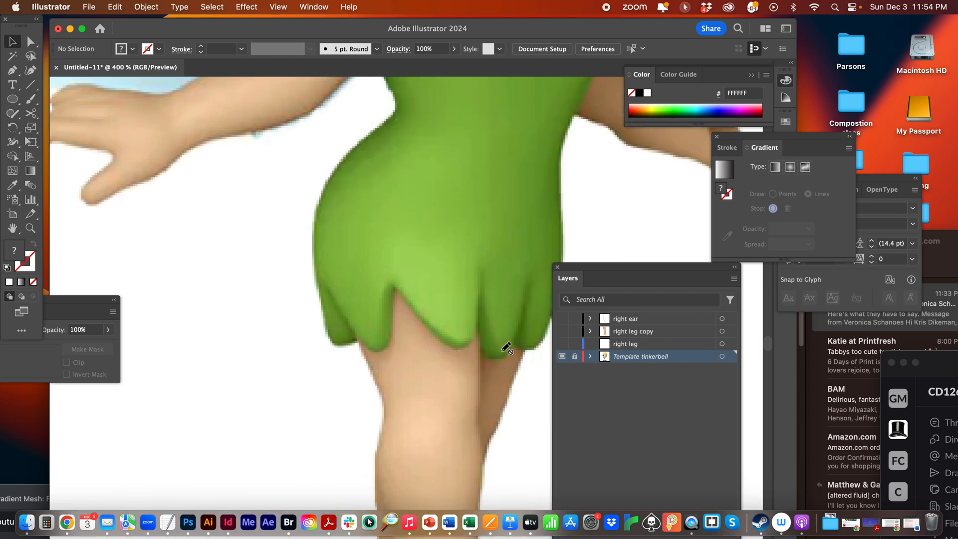
scroll(507, 349, "up", 10)
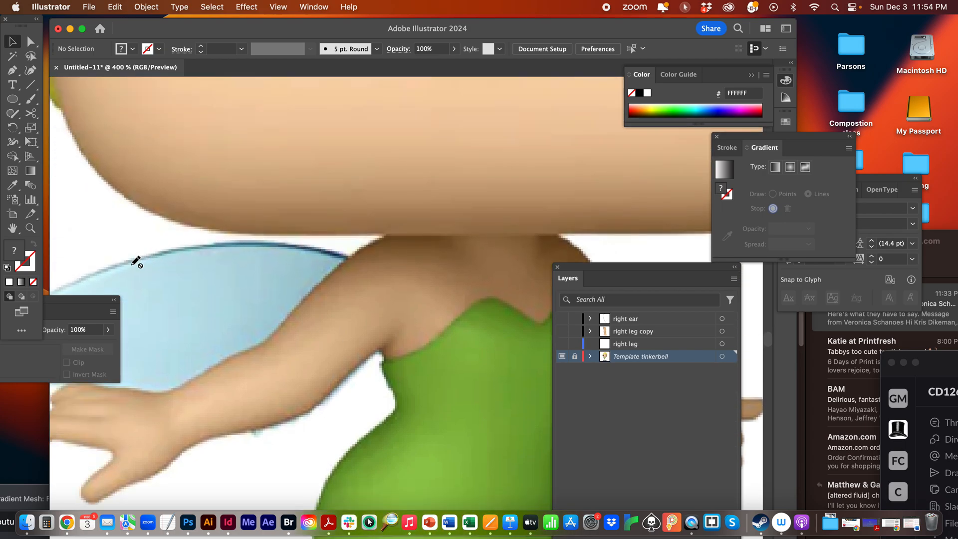
scroll(502, 332, "up", 8)
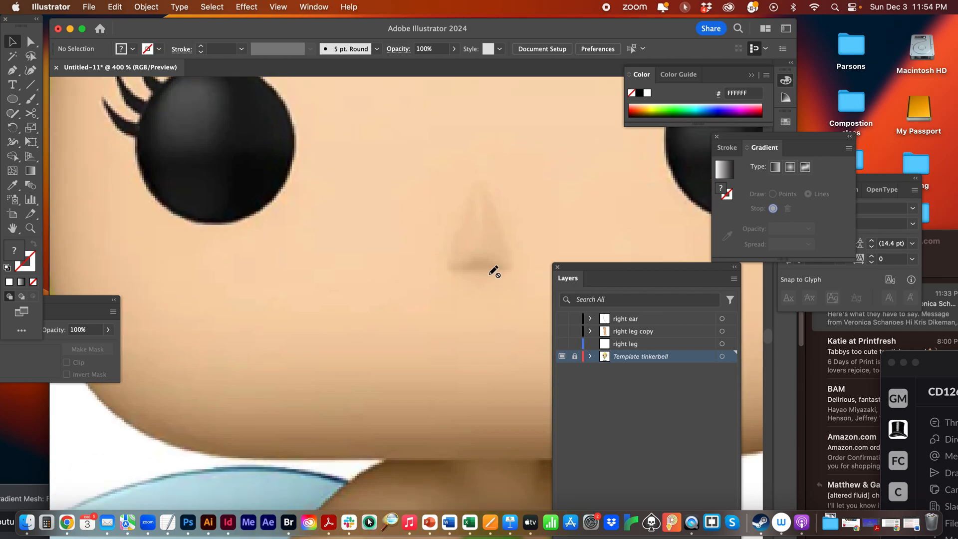
scroll(455, 272, "up", 4)
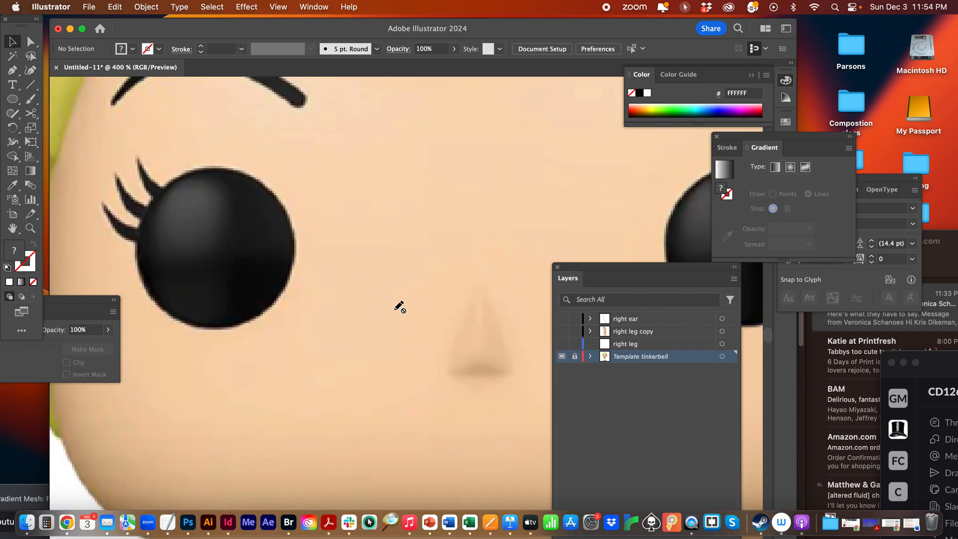
scroll(399, 307, "down", 5)
left_click_drag(643, 285, 799, 259)
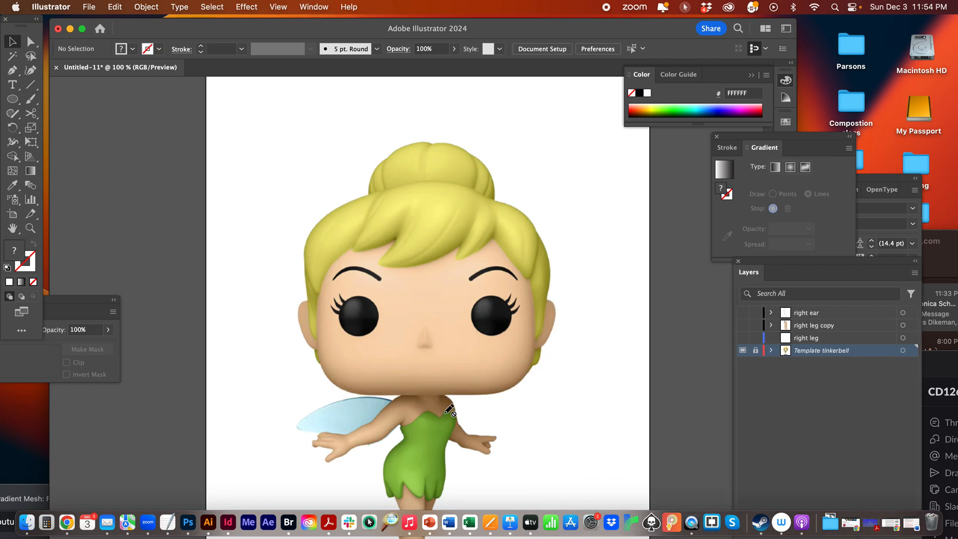